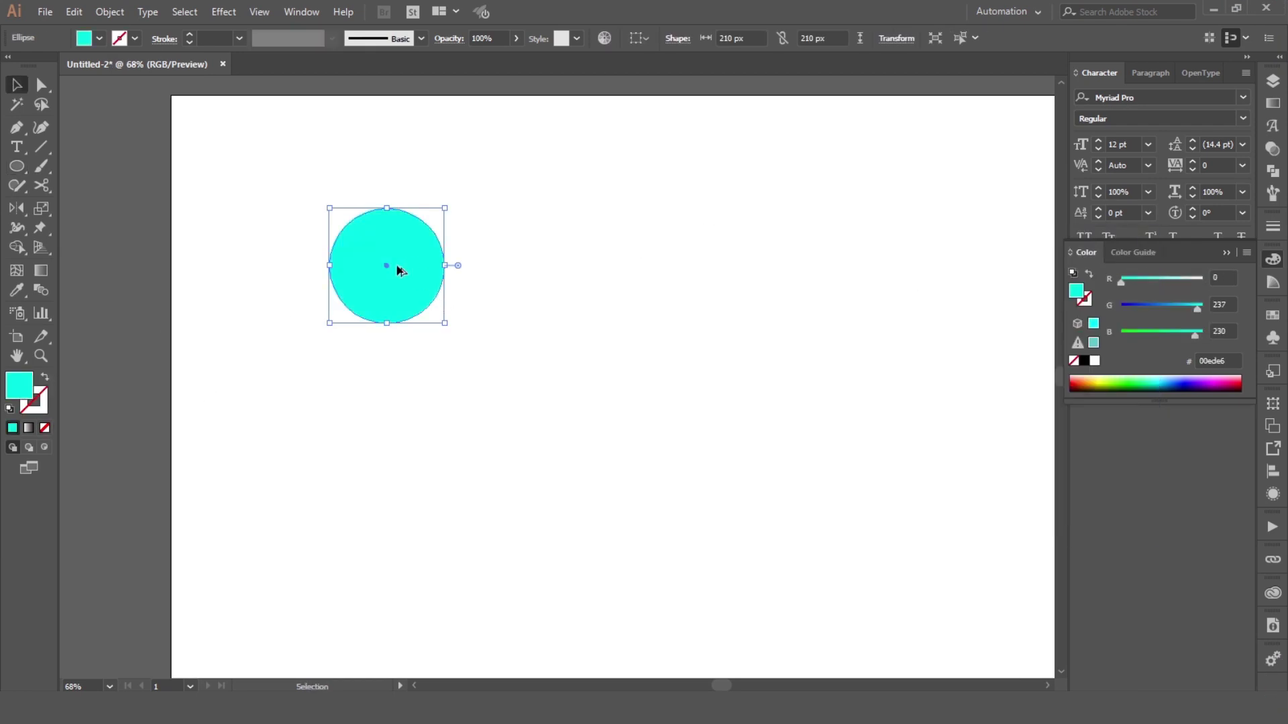
Colour the right circle magenta and blend it with the cyan circle into a smooth ribbon
{"action": "left_click", "coordinate": [952, 325]}
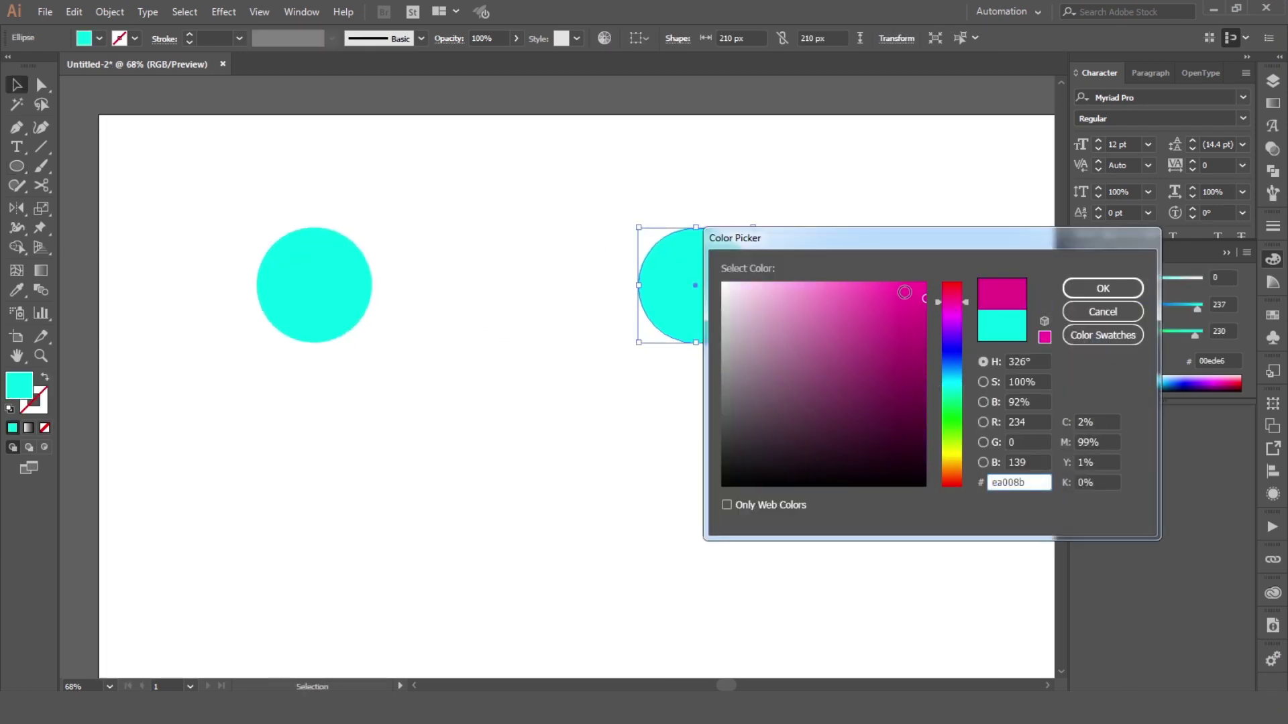
{"action": "left_click", "coordinate": [1103, 288]}
{"action": "left_click", "coordinate": [342, 266], "text": "shift"}
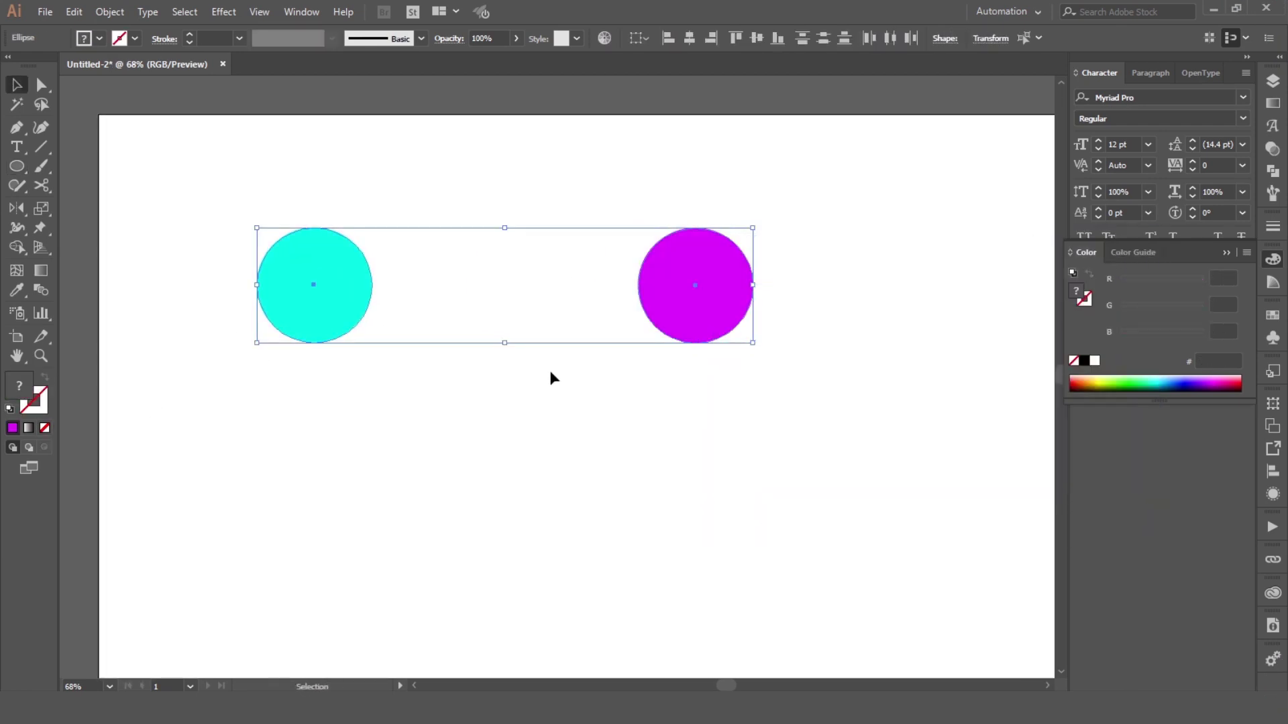
{"action": "key", "text": "ctrl+alt+b"}
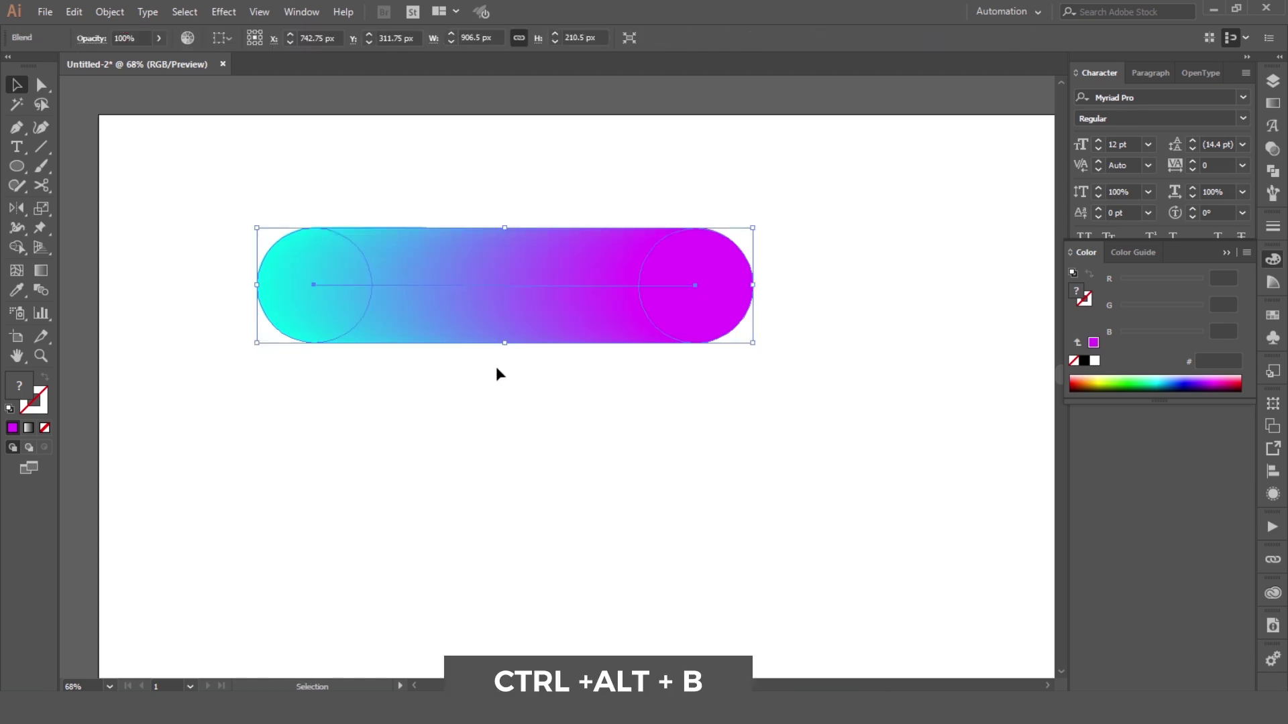
Draw a circle below the blend and a vertical line through its centre
{"action": "left_click_drag", "start_coordinate": [391, 376], "coordinate": [406, 383]}
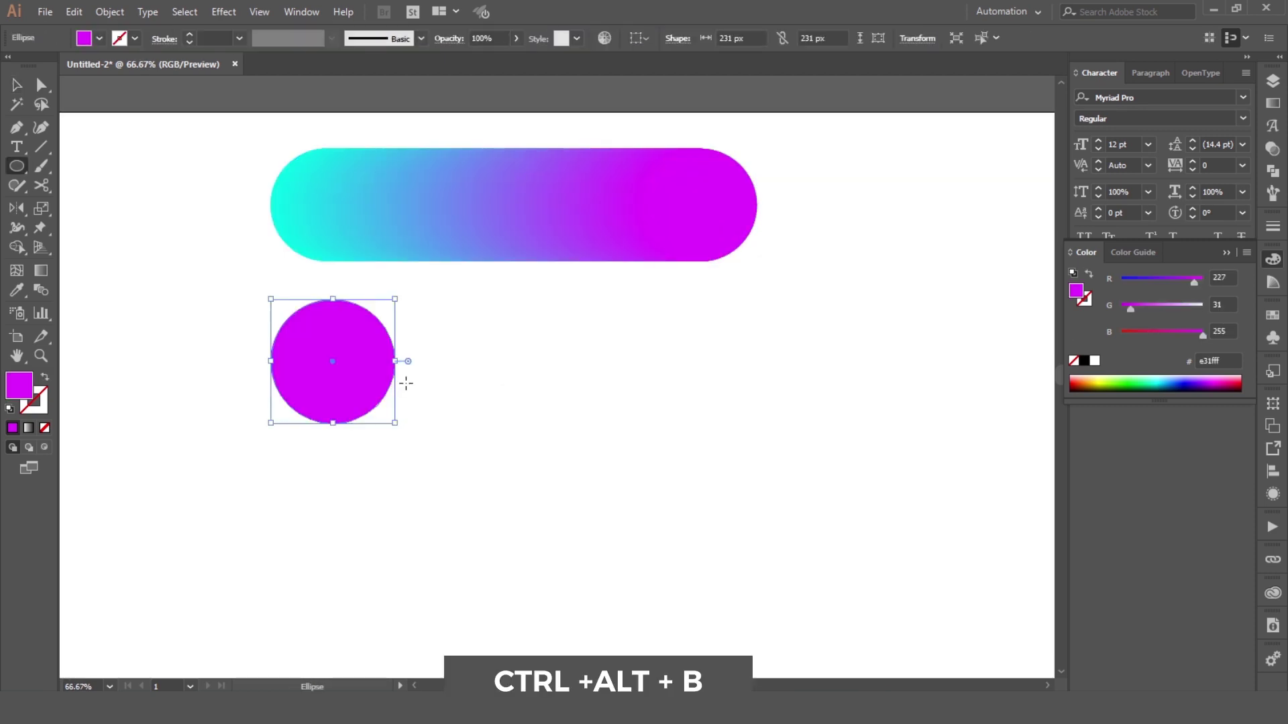
{"action": "key", "text": "p"}
{"action": "left_click", "coordinate": [330, 300]}
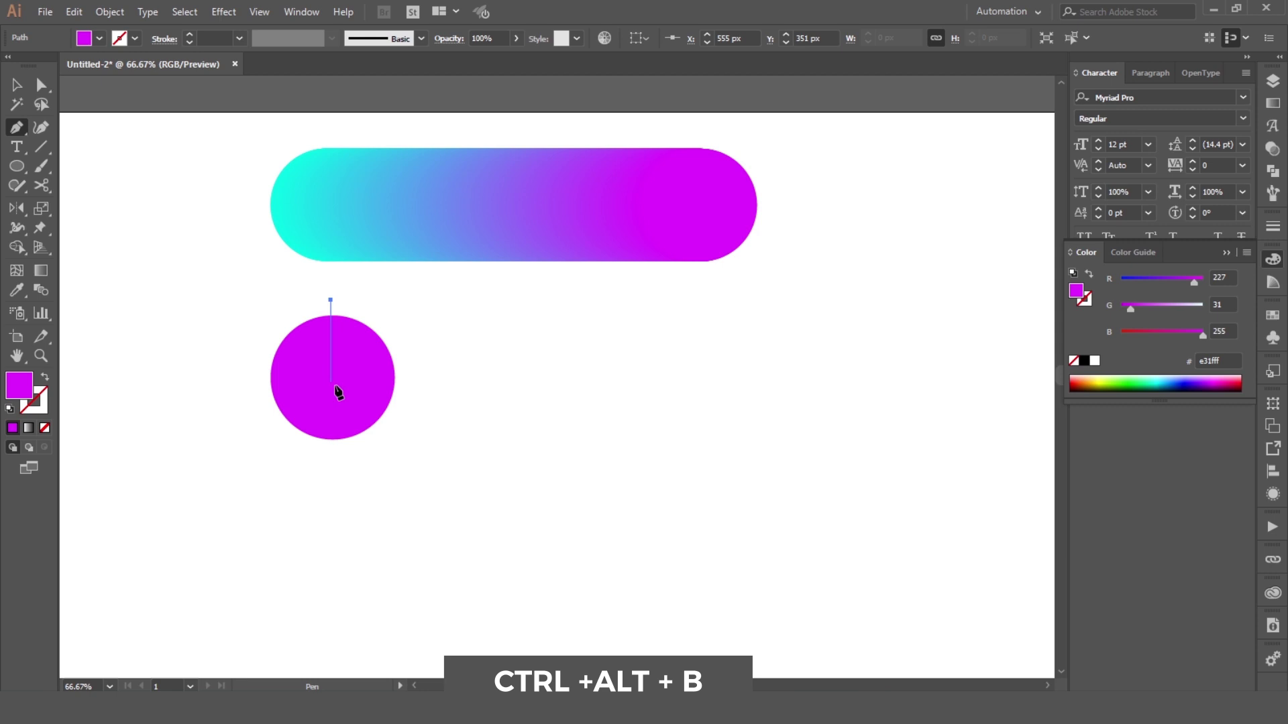
{"action": "left_click", "coordinate": [331, 454]}
{"action": "key", "text": "v"}
Make 45° rotated copies of the line around the circle's centre, then select circle and lines
{"action": "left_click_drag", "start_coordinate": [259, 321], "coordinate": [402, 375]}
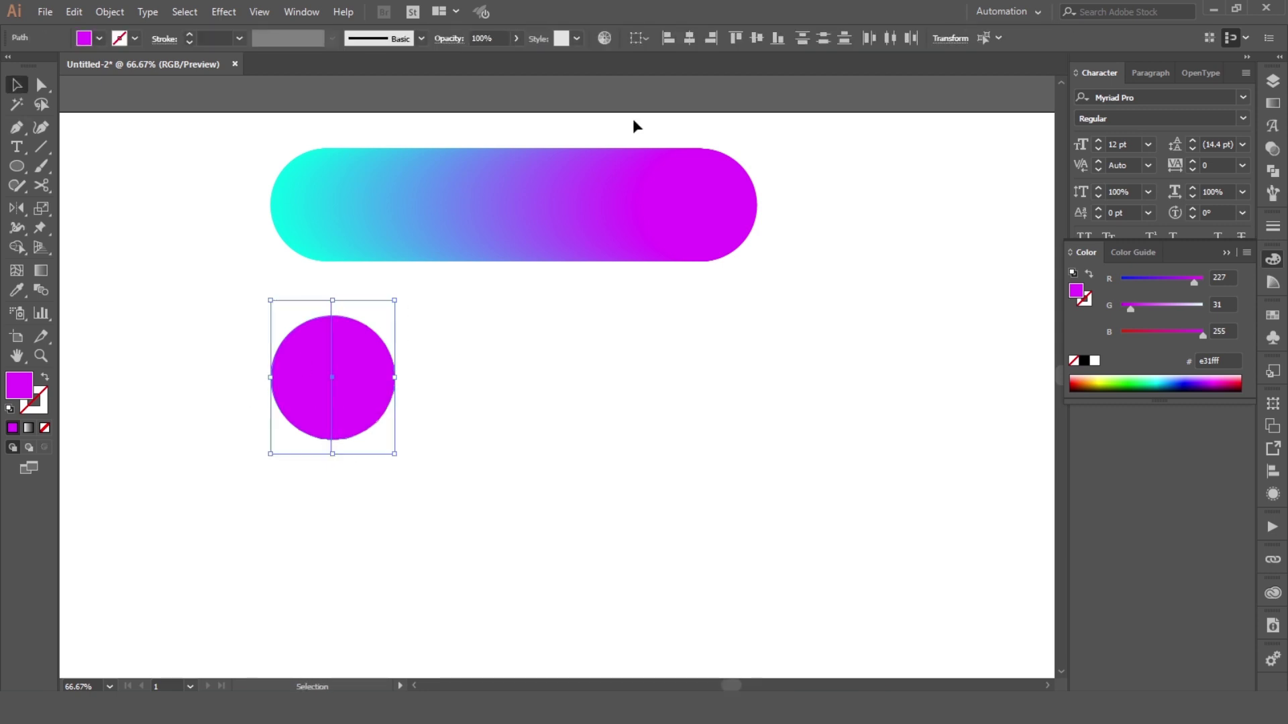
{"action": "left_click_drag", "start_coordinate": [322, 290], "coordinate": [359, 314]}
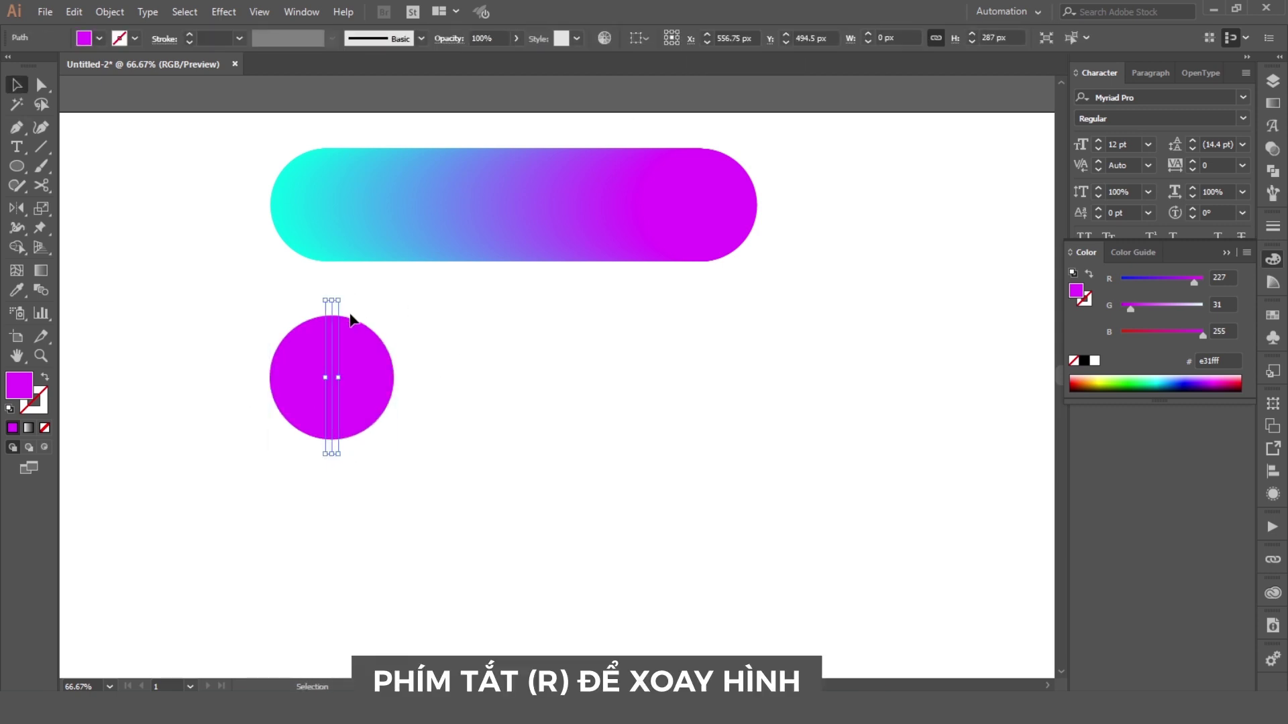
{"action": "key", "text": "r"}
{"action": "key", "text": "Return"}
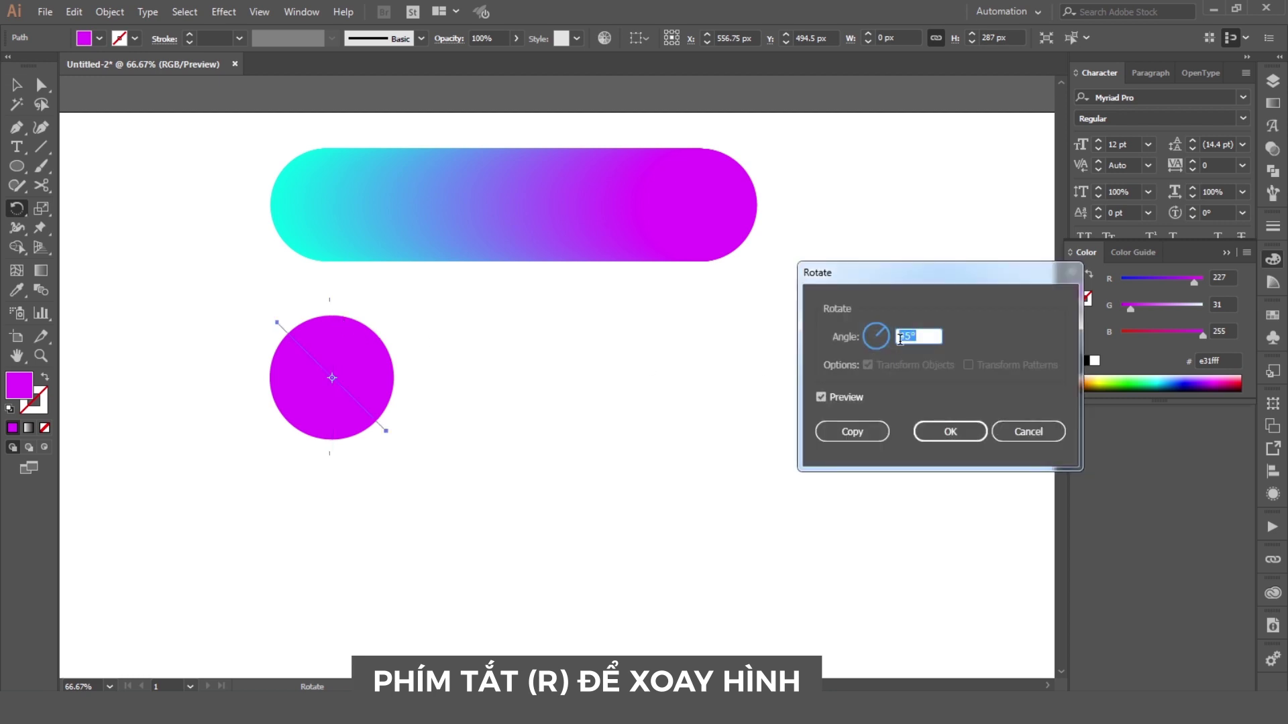
{"action": "left_click", "coordinate": [838, 431]}
{"action": "key", "text": "ctrl+d"}
{"action": "key", "text": "ctrl+d"}
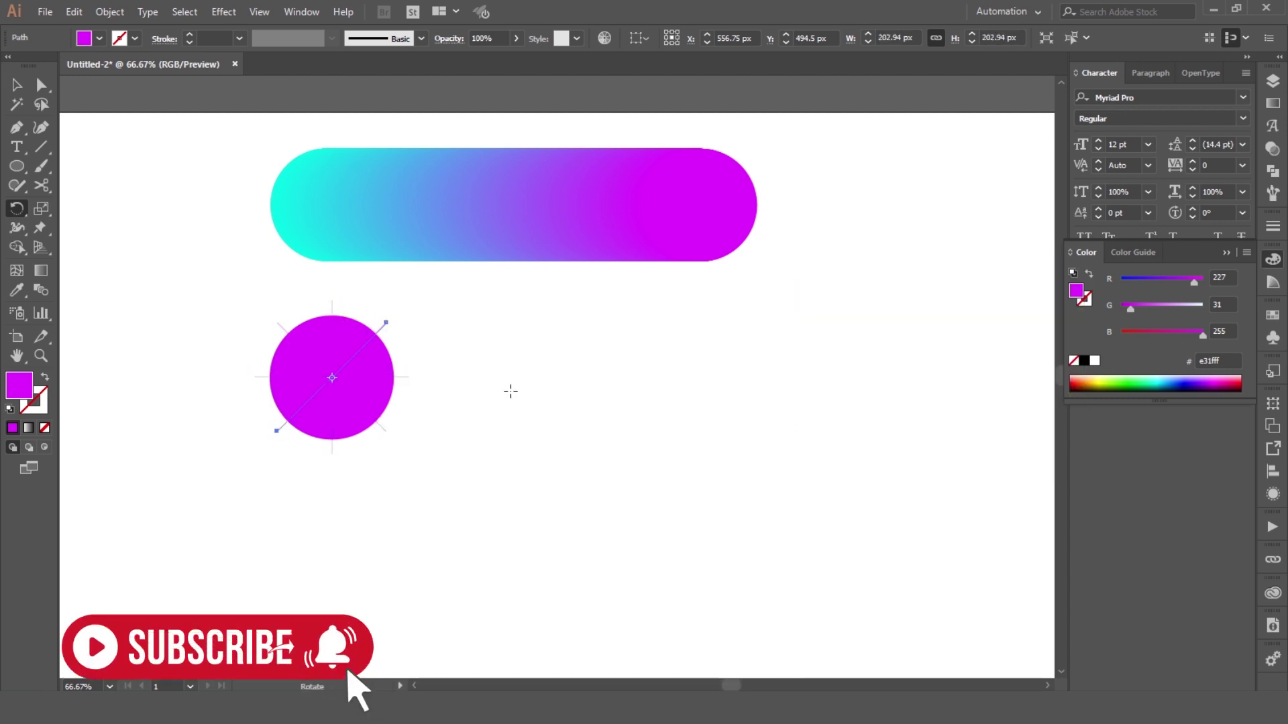
{"action": "key", "text": "v"}
{"action": "left_click_drag", "start_coordinate": [231, 297], "coordinate": [376, 382]}
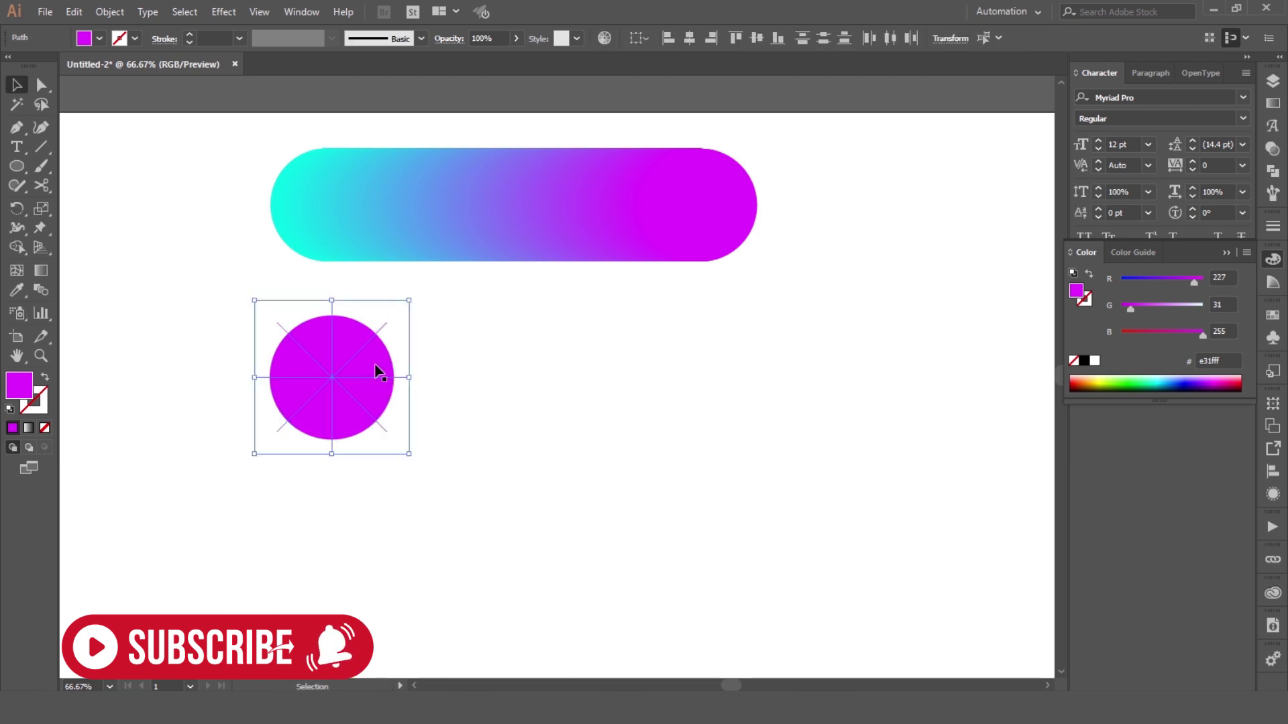
Divide the circle along the lines into eight wedges with Pathfinder
{"action": "left_click", "coordinate": [1272, 170]}
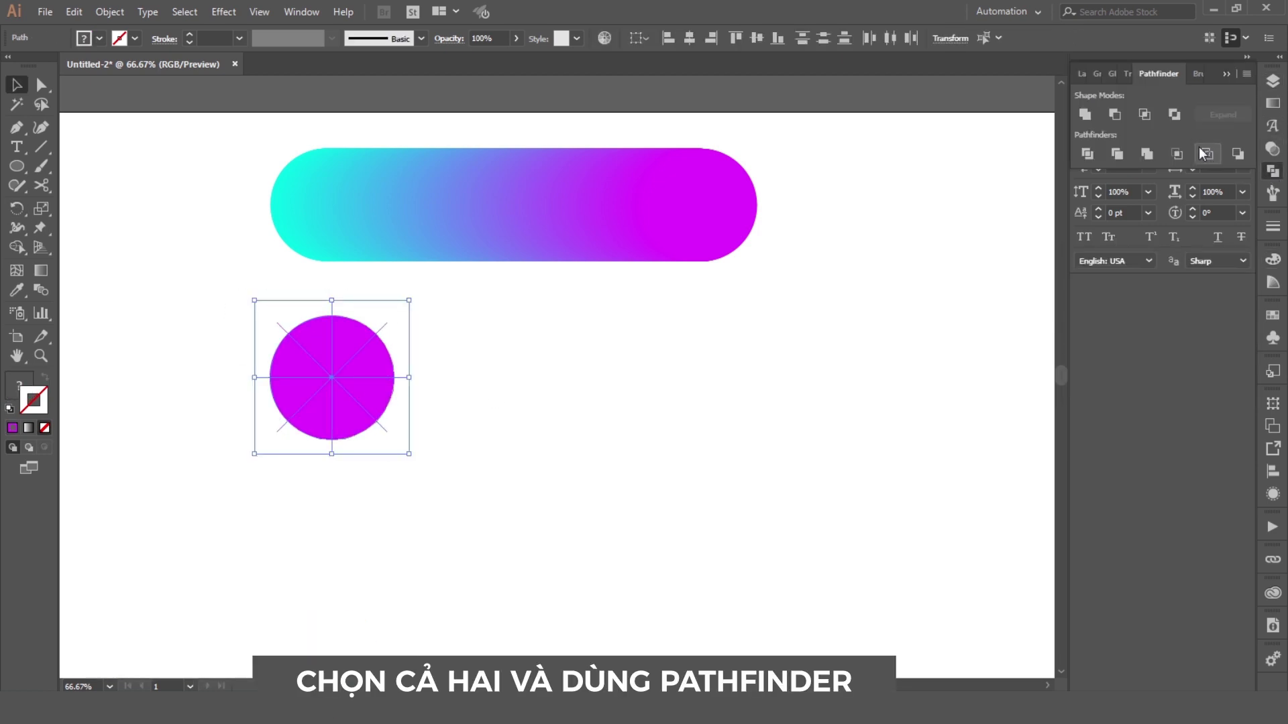
{"action": "key", "text": "ctrl+g"}
{"action": "left_click", "coordinate": [1088, 157]}
{"action": "left_click", "coordinate": [417, 363]}
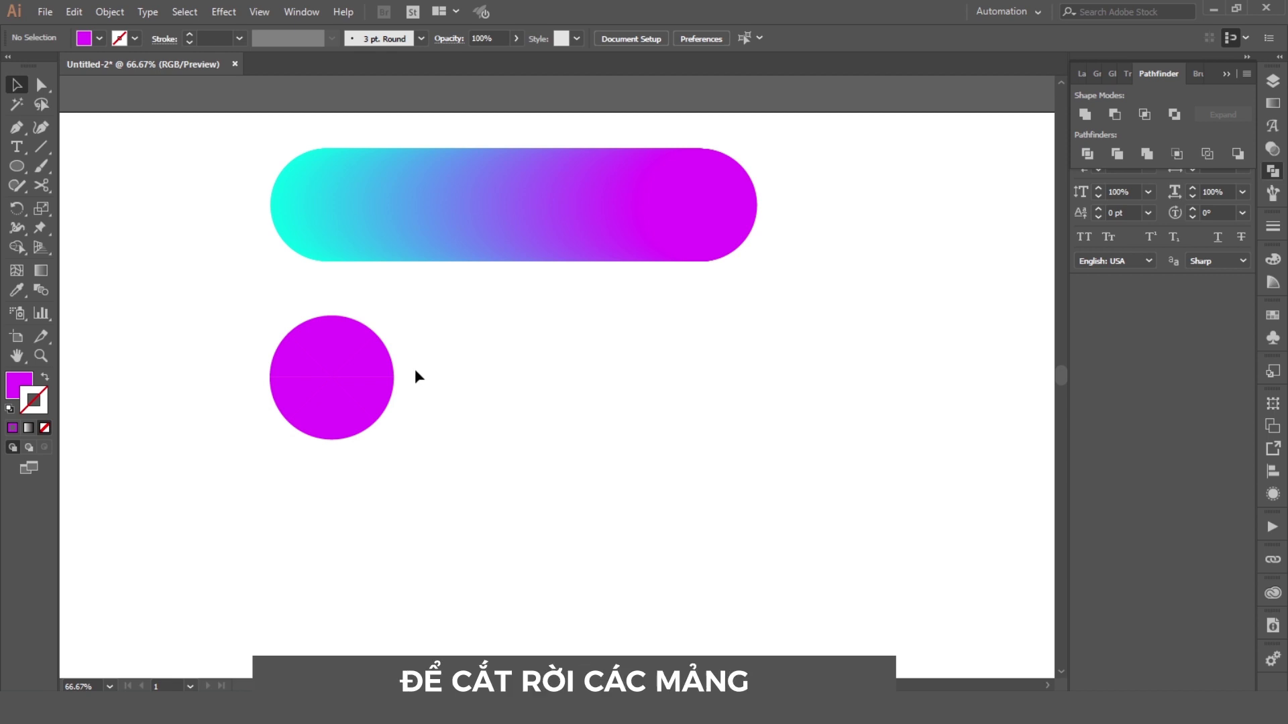
Fill alternate wedges with cyan #22eaff and select the whole pinwheel
{"action": "left_click", "coordinate": [310, 348]}
{"action": "left_click", "coordinate": [348, 417]}
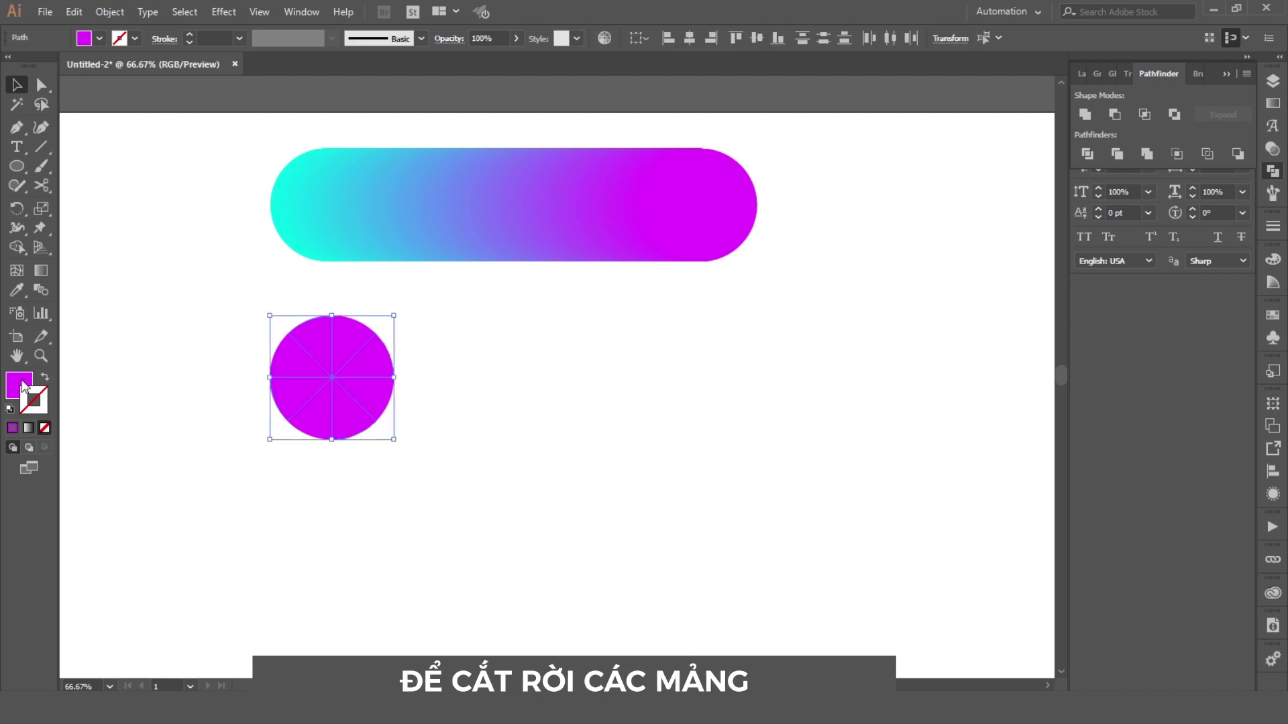
{"action": "double_click", "coordinate": [19, 385]}
{"action": "type", "text": "22eaff"}
{"action": "key", "text": "Return"}
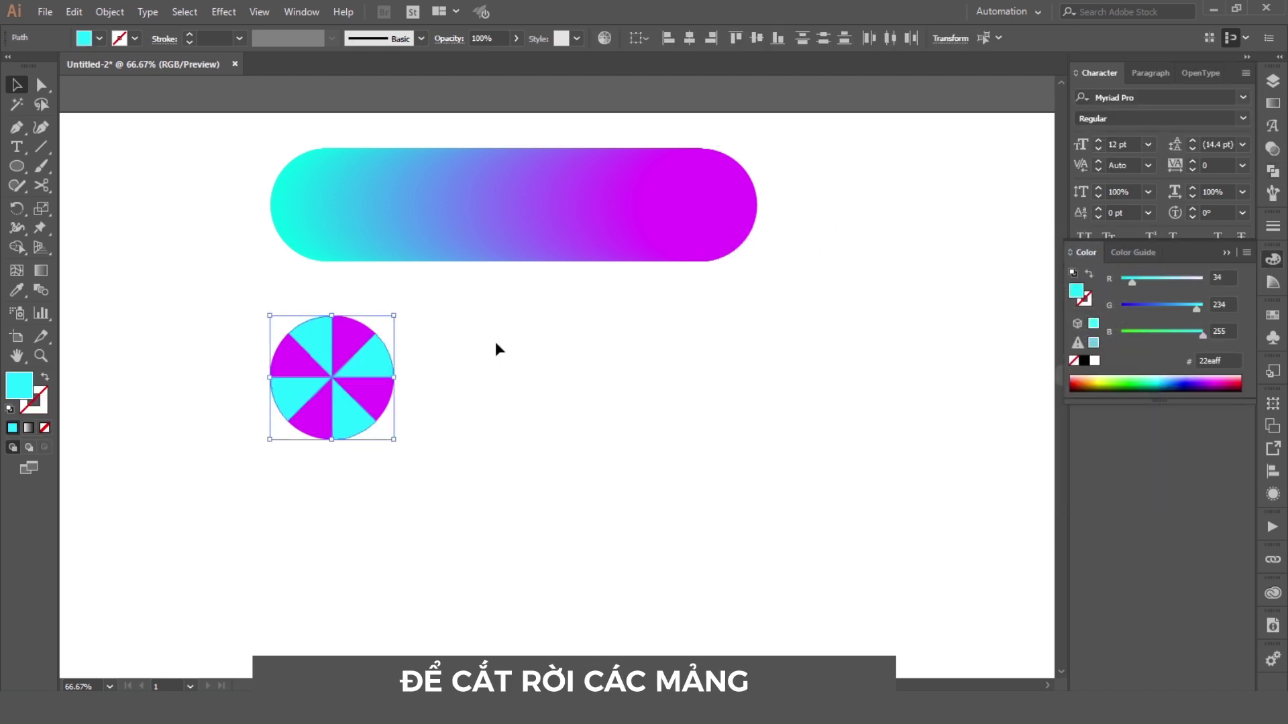
{"action": "left_click", "coordinate": [495, 341]}
{"action": "left_click", "coordinate": [344, 421]}
Duplicate the pinwheel to the right and blend both copies into a striped ribbon
{"action": "left_click_drag", "start_coordinate": [337, 400], "coordinate": [719, 399]}
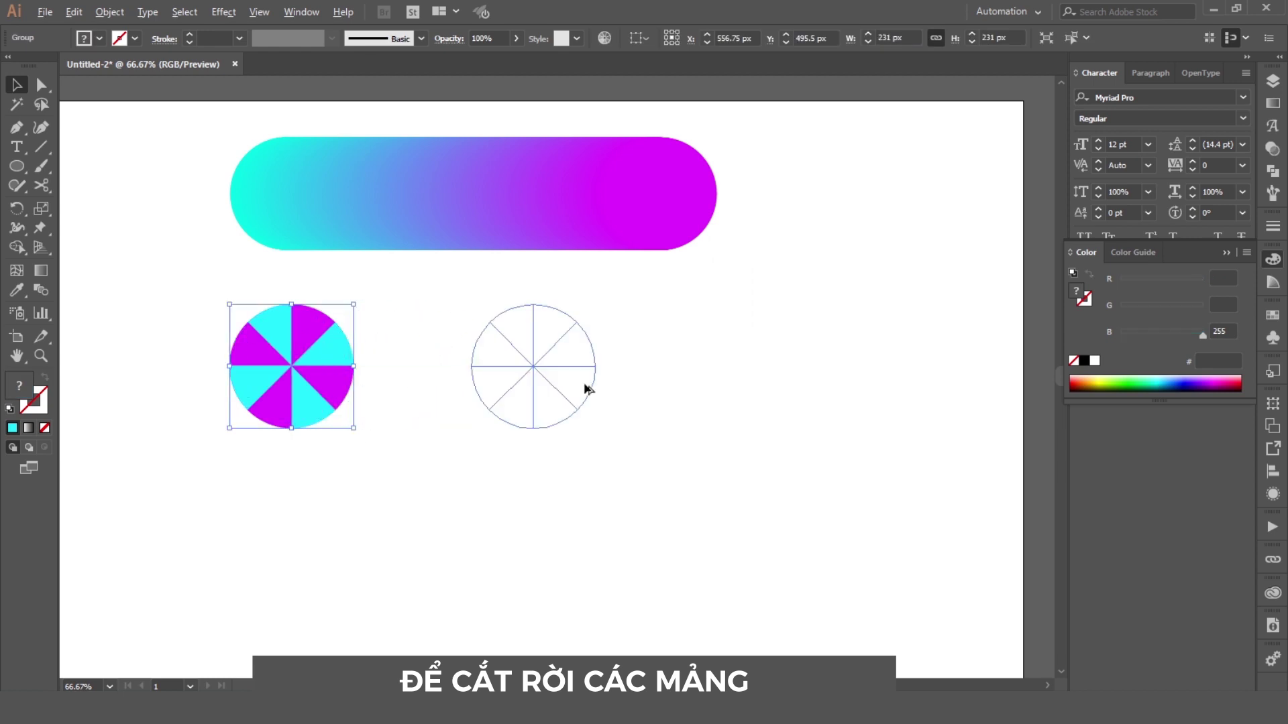
{"action": "left_click", "coordinate": [322, 348], "text": "shift"}
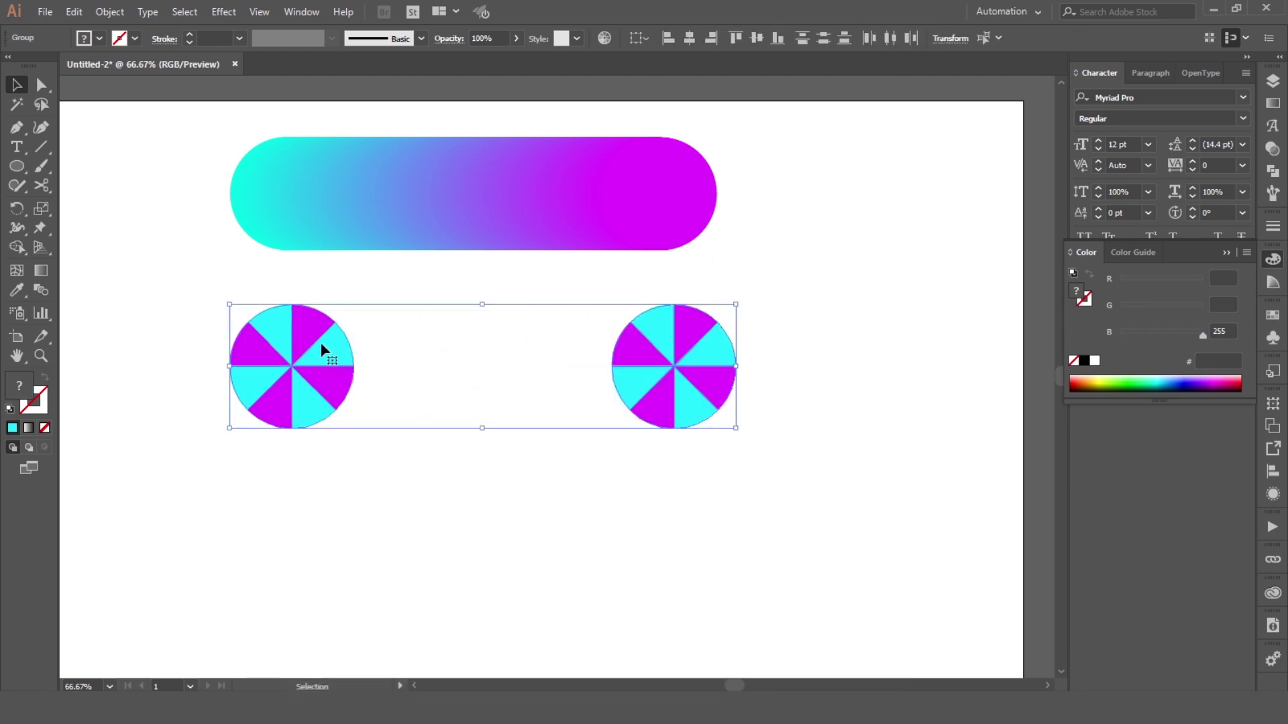
{"action": "key", "text": "ctrl+alt"}
{"action": "key", "text": "ctrl+alt+b"}
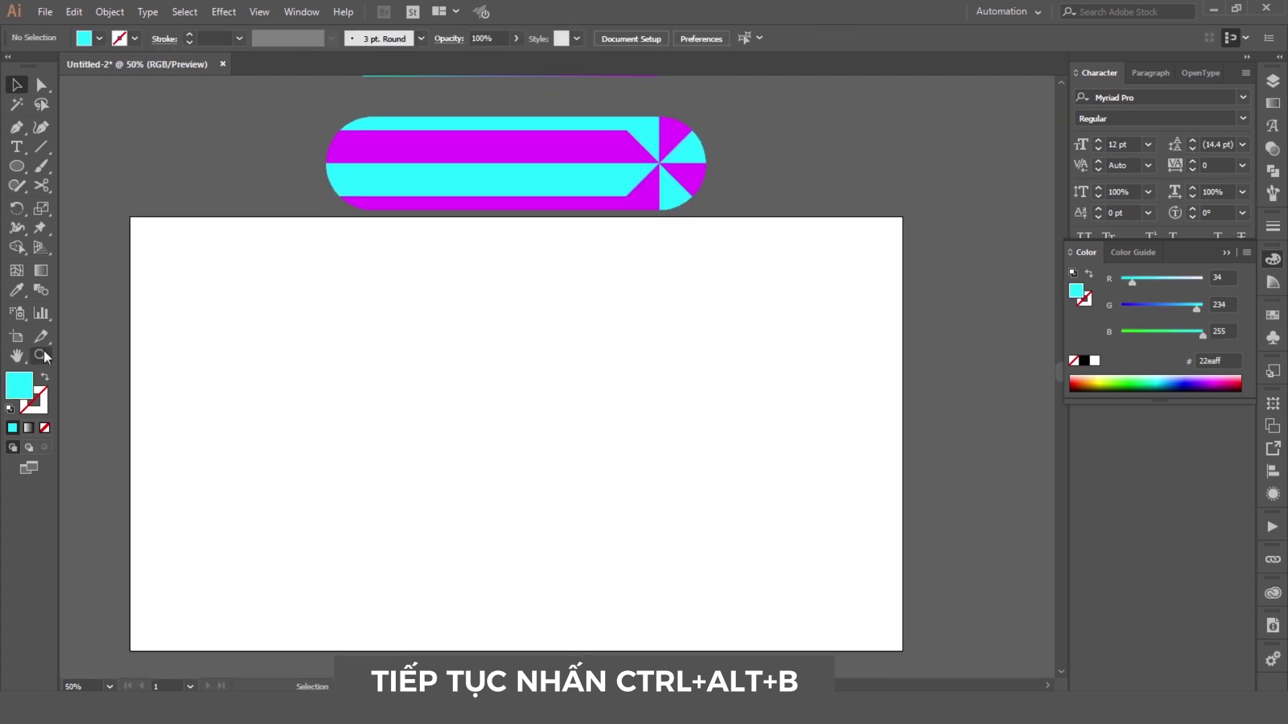
Replace the cyan-magenta blend's spine with a wavy pencil curve and move it below the artboard
{"action": "mouse_move", "coordinate": [243, 449]}
{"action": "left_mouse_down"}
{"action": "mouse_move", "coordinate": [290, 358]}
{"action": "mouse_move", "coordinate": [808, 345]}
{"action": "left_mouse_up"}
{"action": "key", "text": "v"}
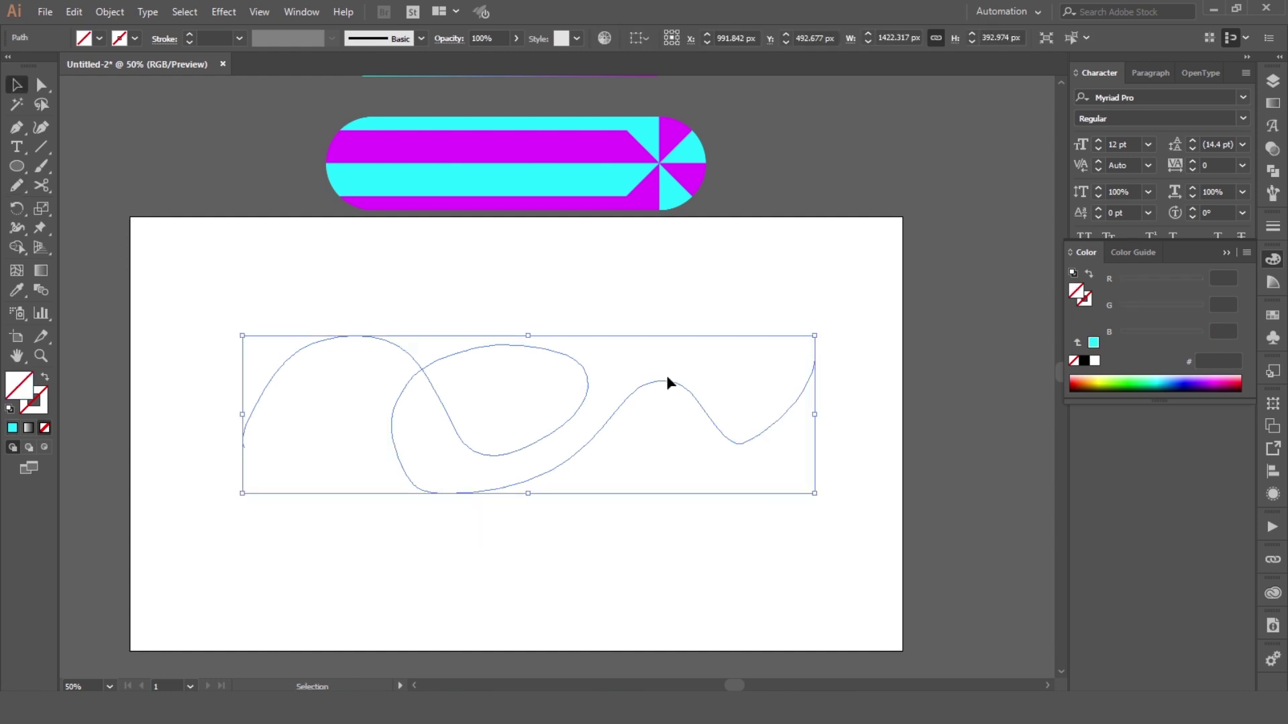
{"action": "left_click", "coordinate": [110, 12]}
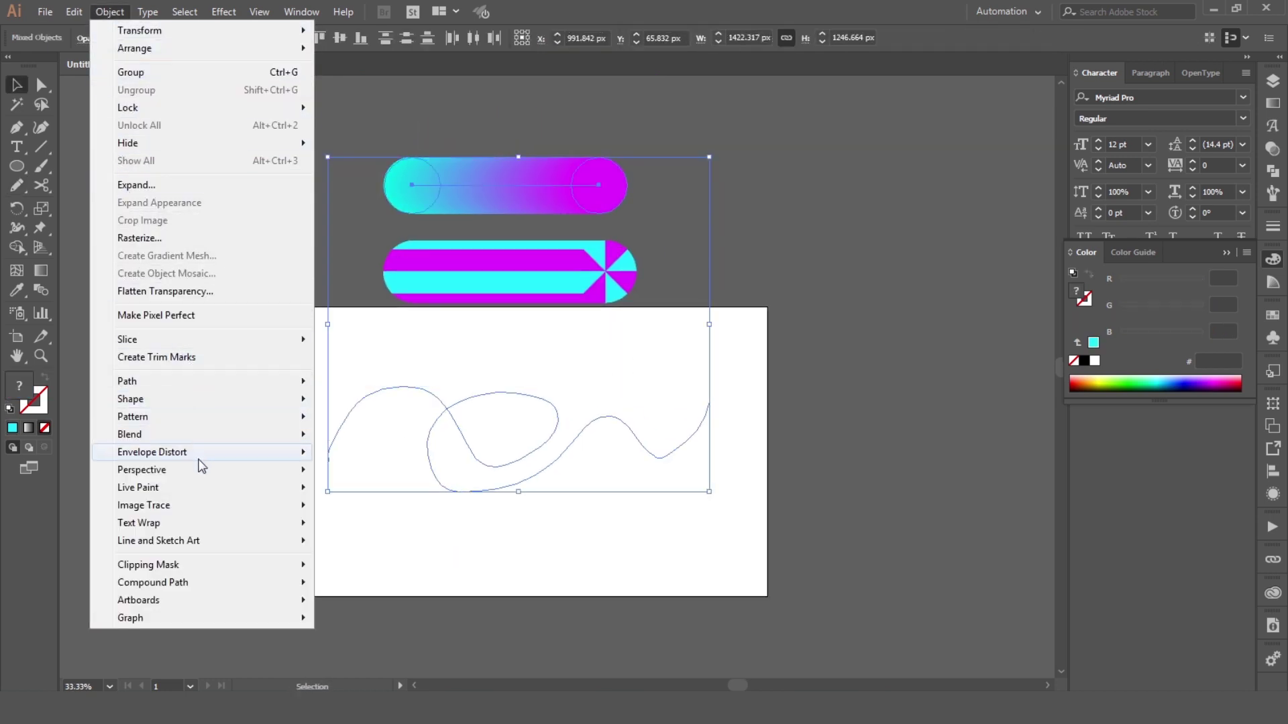
{"action": "mouse_move", "coordinate": [201, 435]}
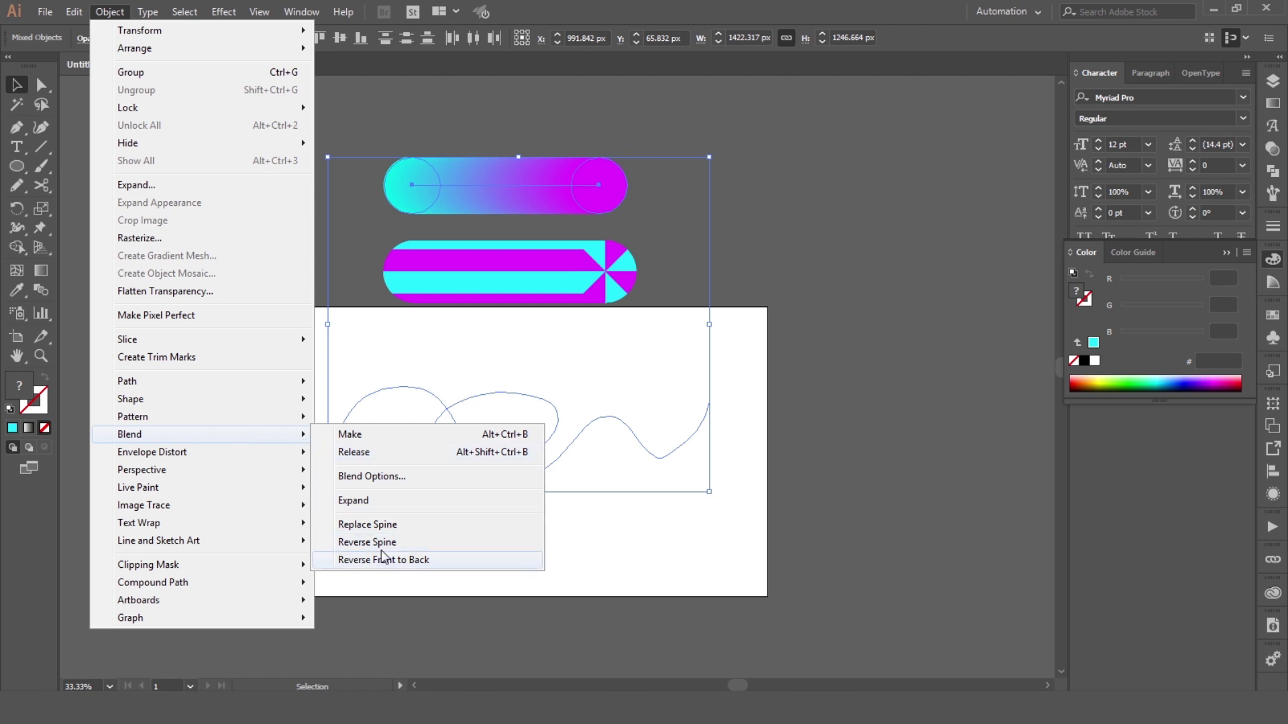
{"action": "left_click", "coordinate": [394, 528]}
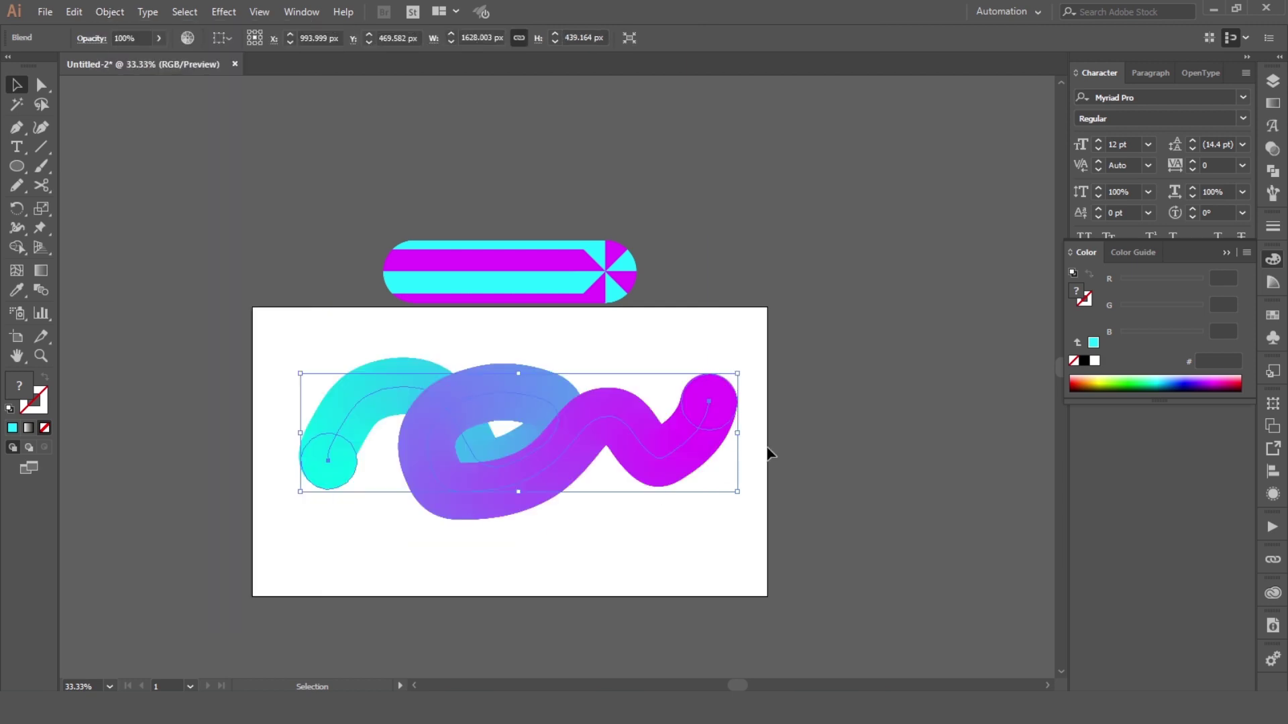
{"action": "left_click_drag", "start_coordinate": [617, 419], "coordinate": [659, 610]}
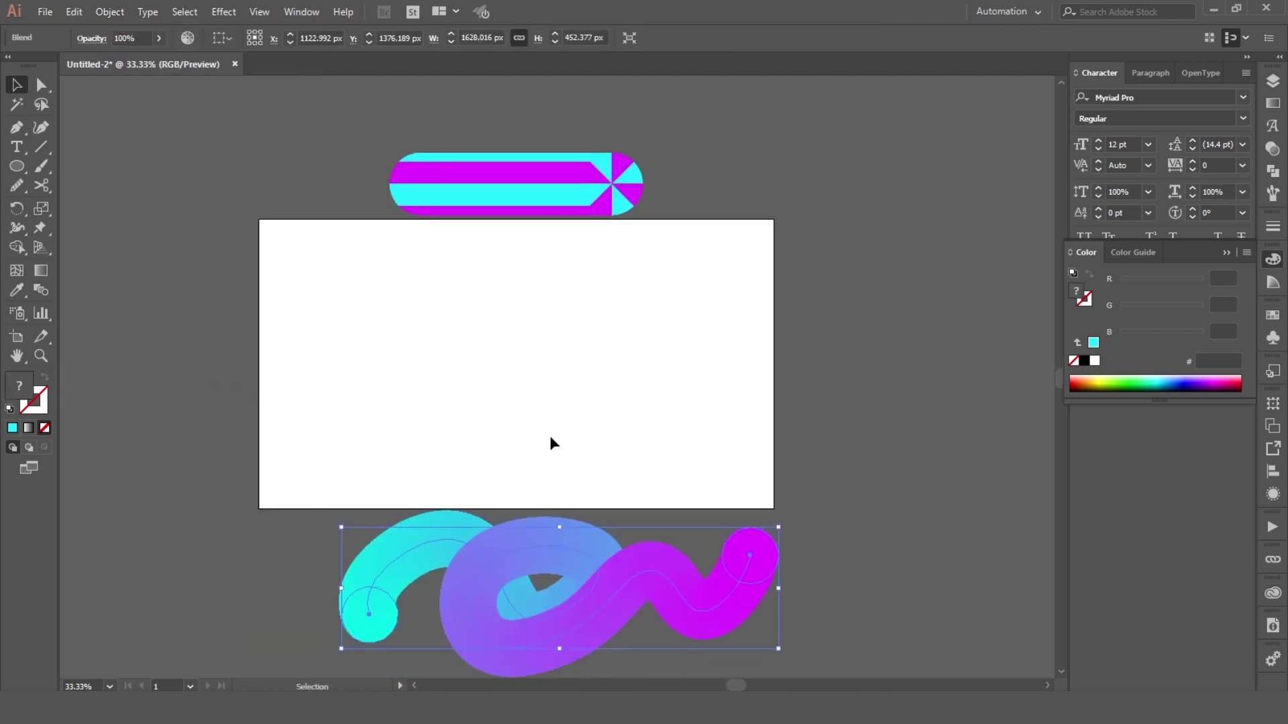
{"action": "left_click", "coordinate": [497, 327]}
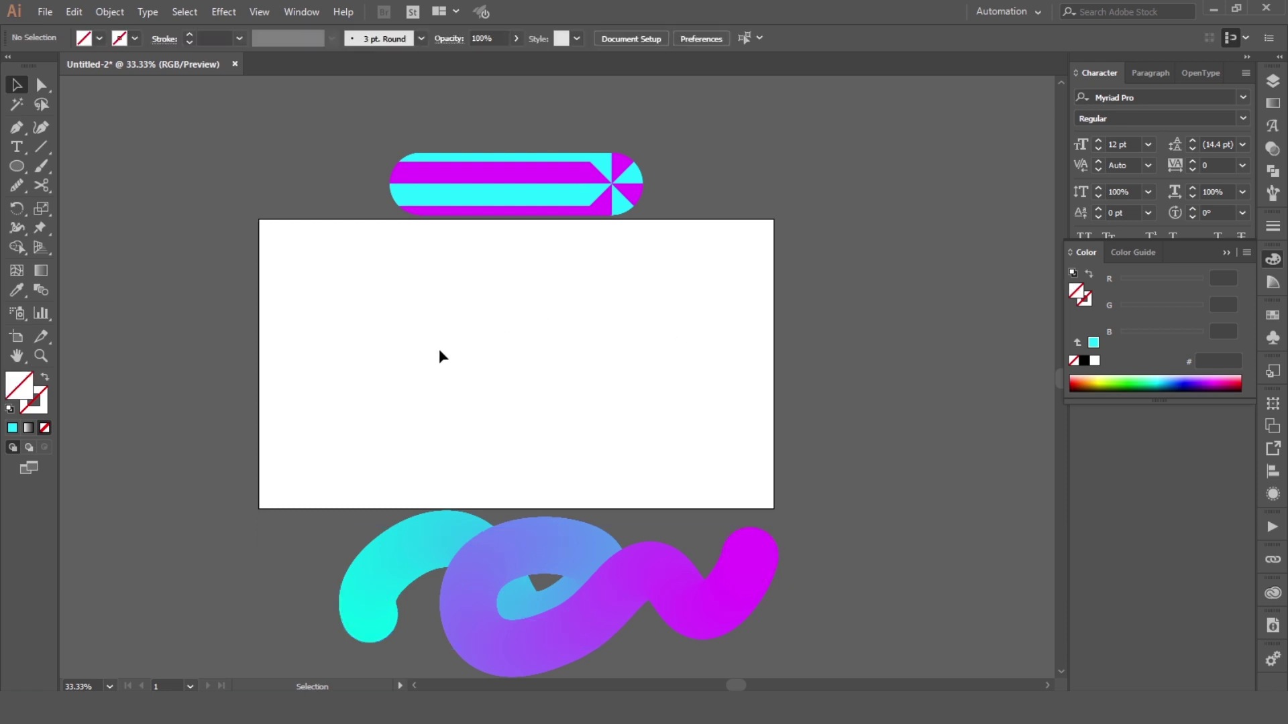
{"action": "key", "text": "n"}
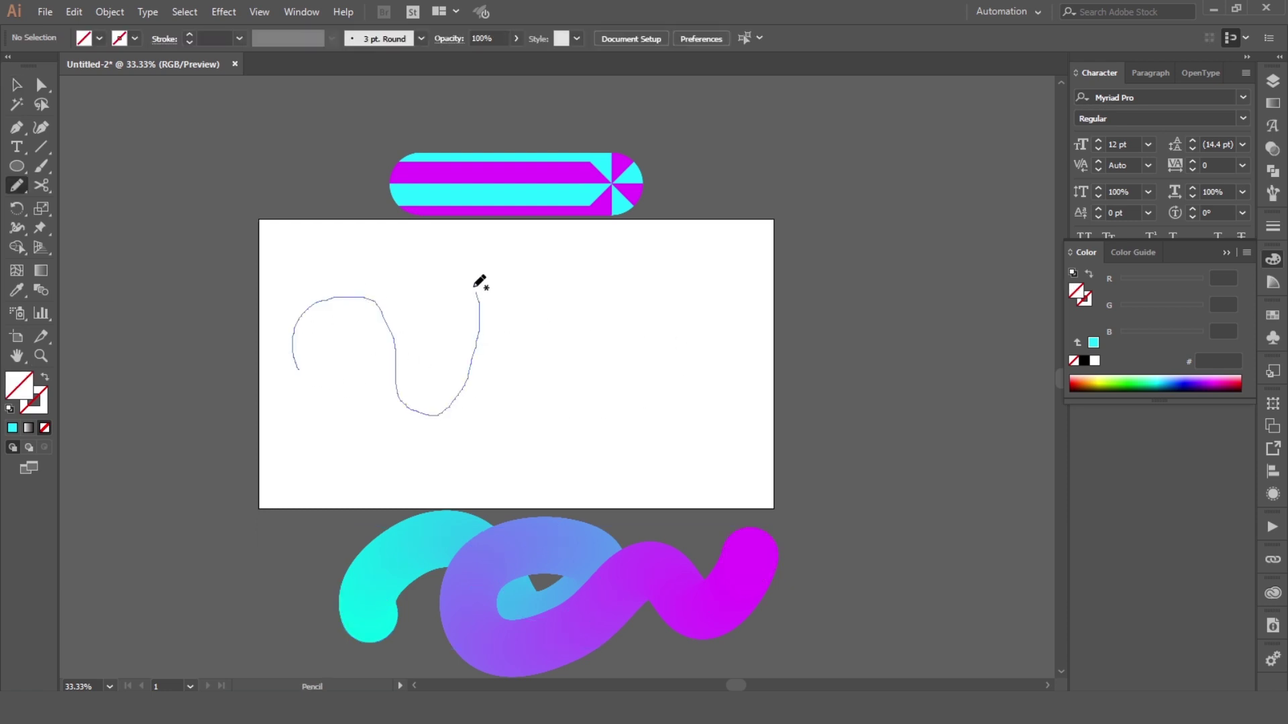
Replace the striped pinwheel blend's spine with the new wavy pencil path
{"action": "left_click_drag", "start_coordinate": [676, 373], "coordinate": [736, 348]}
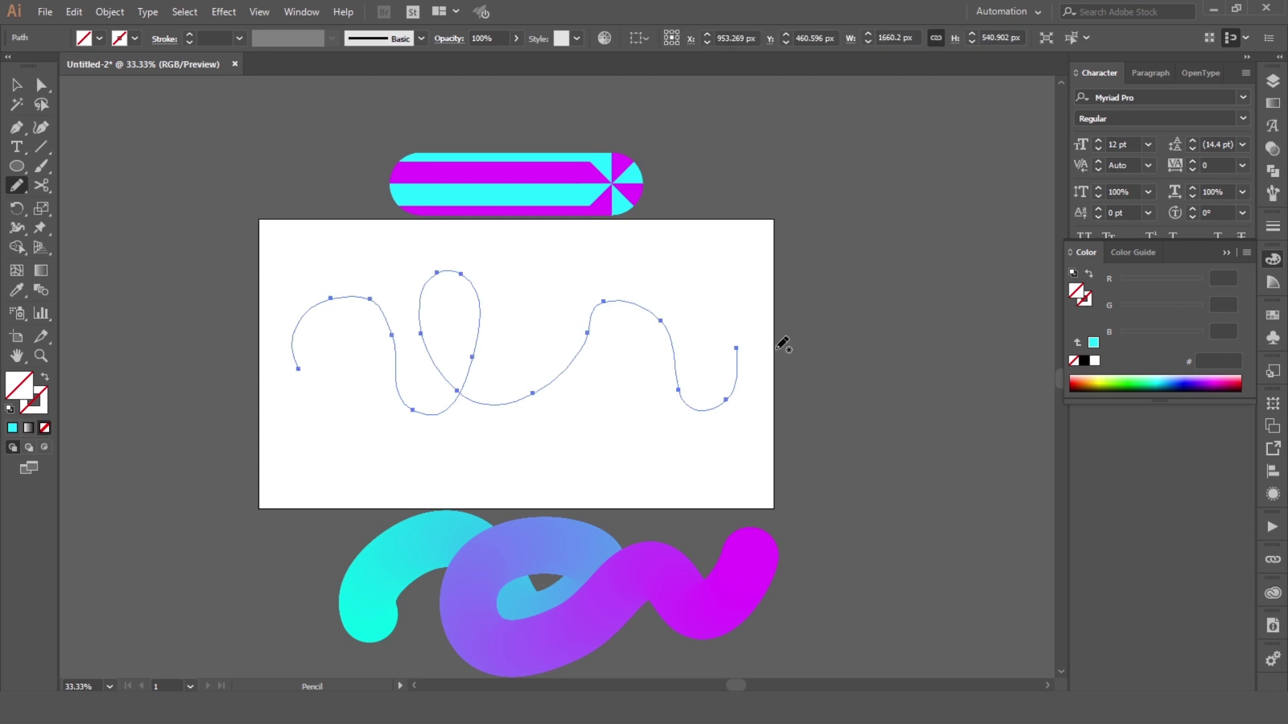
{"action": "key", "text": "v"}
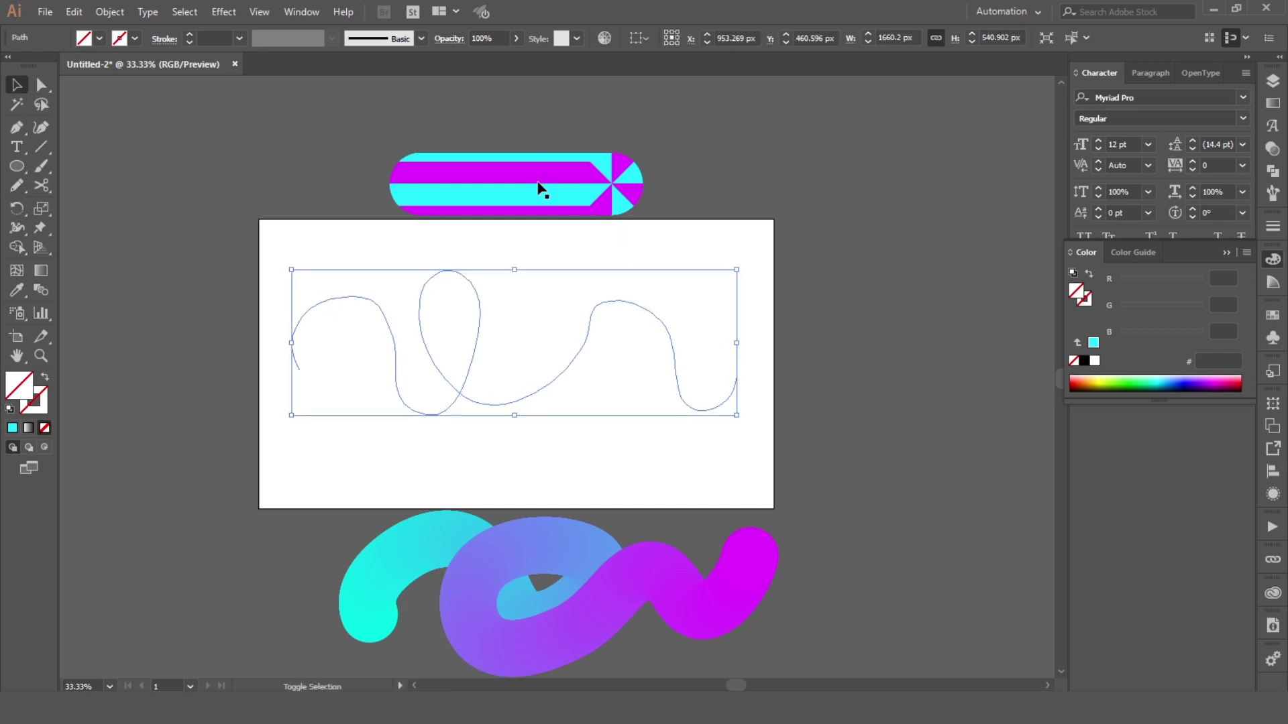
{"action": "left_click", "coordinate": [541, 189], "text": "shift"}
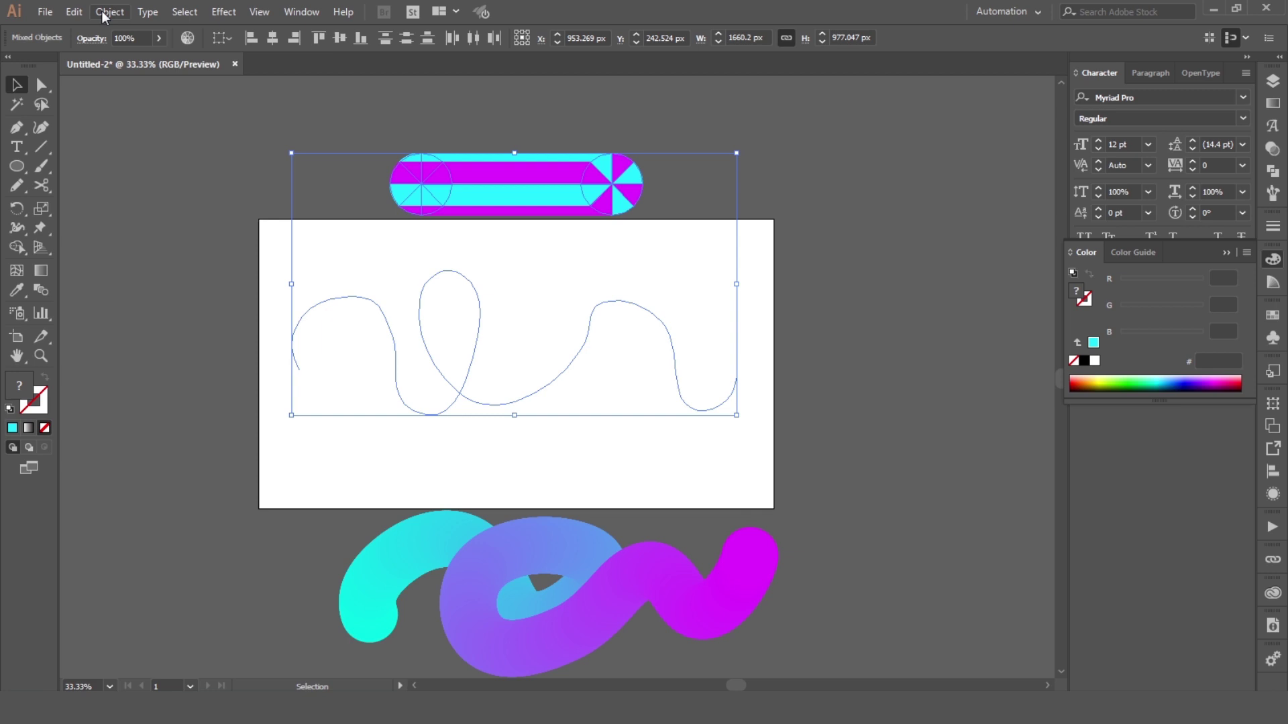
{"action": "left_click", "coordinate": [102, 11]}
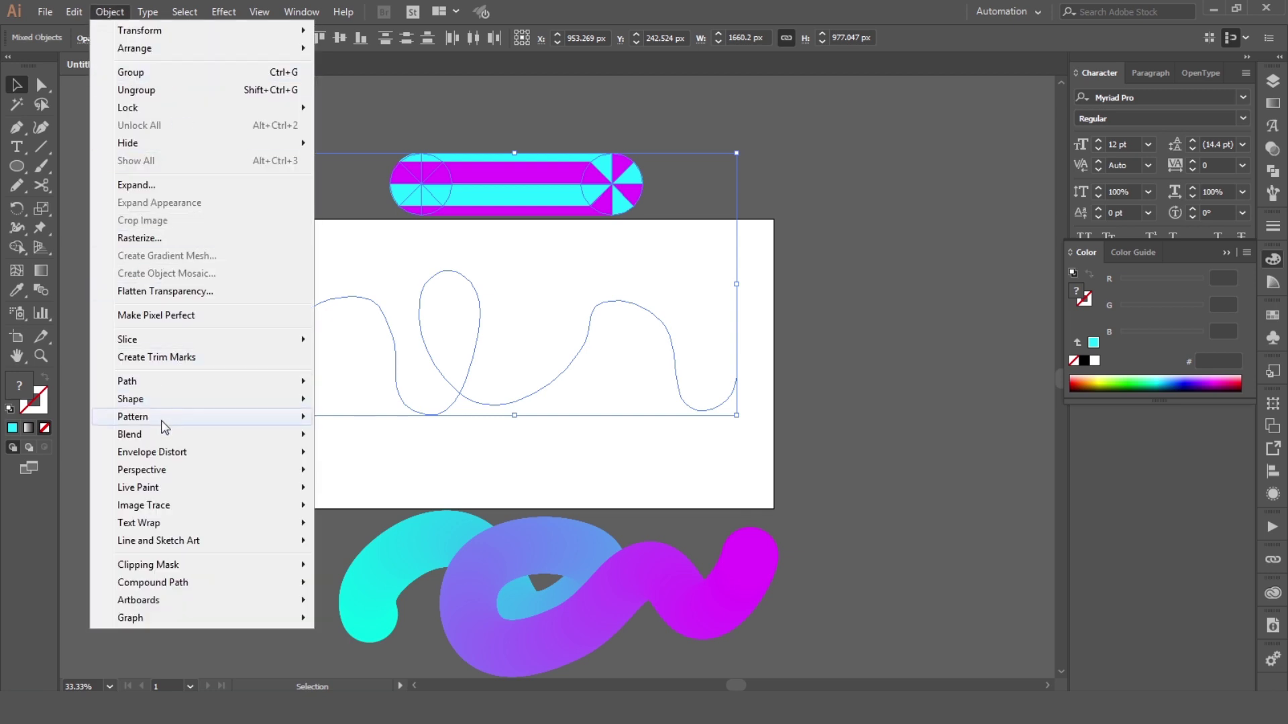
{"action": "mouse_move", "coordinate": [129, 434]}
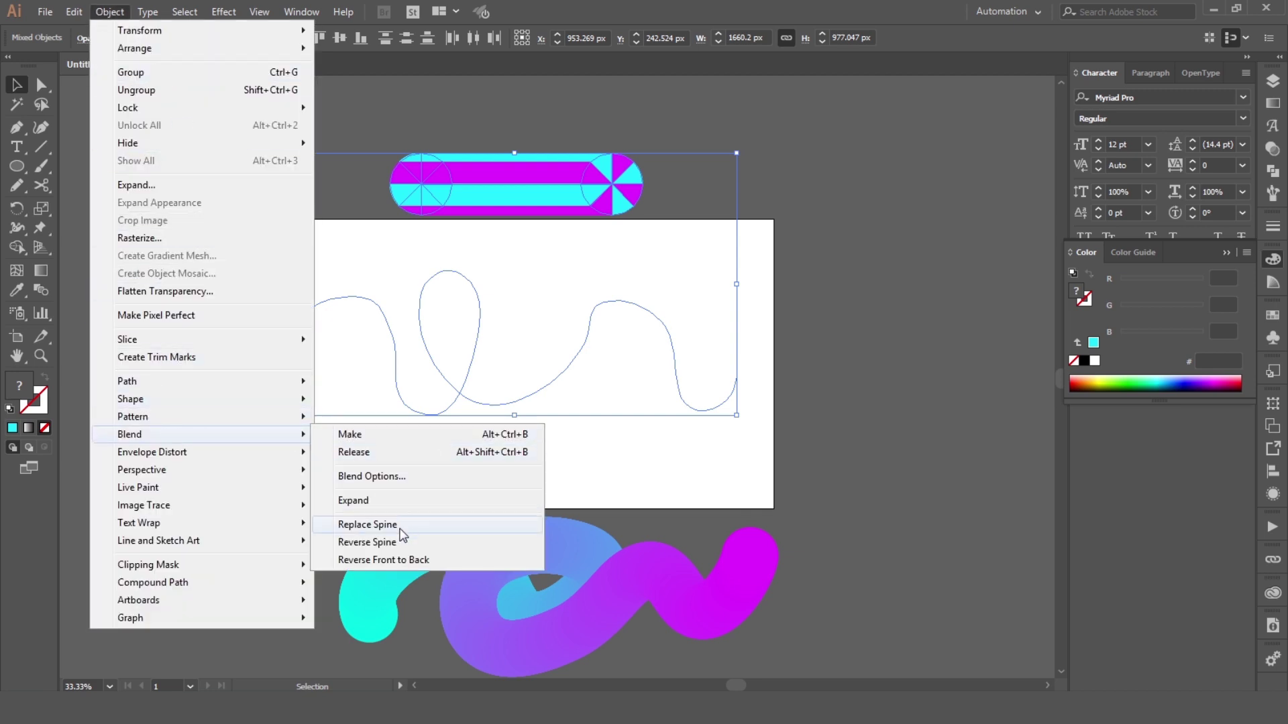
{"action": "left_click", "coordinate": [392, 527]}
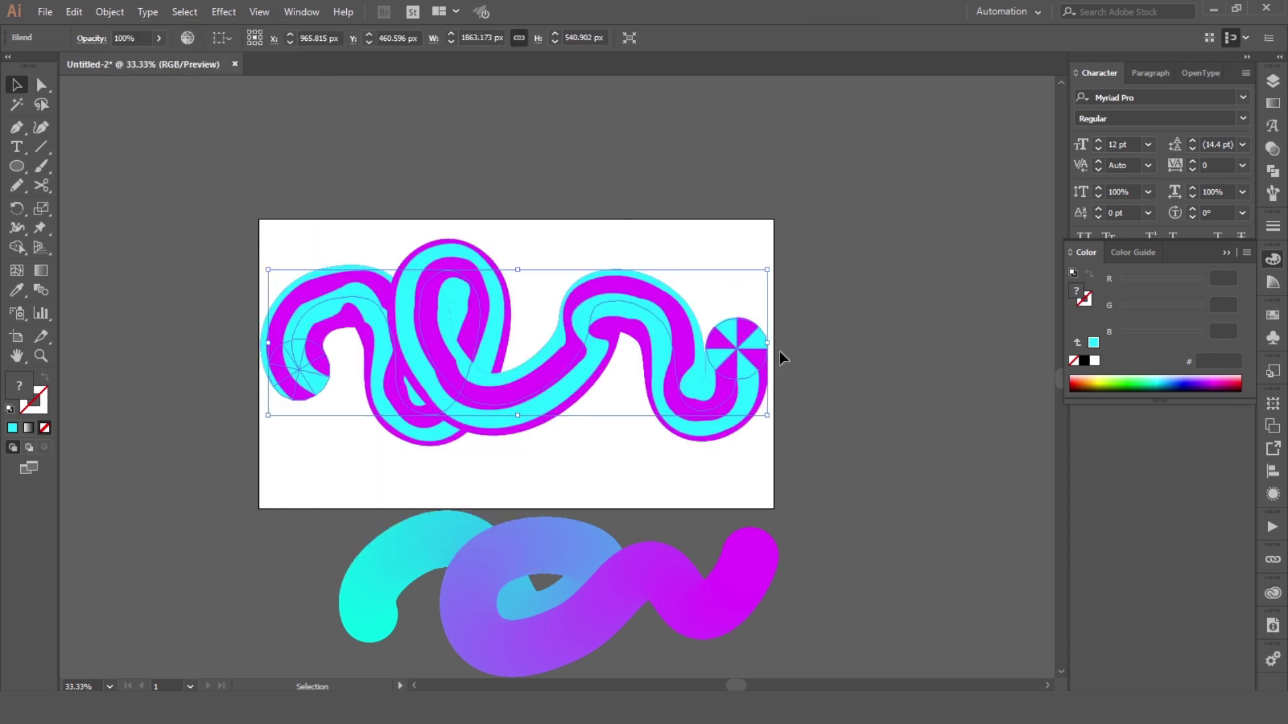
Smooth the ribbon's spine along its middle curve, right loop and right hump
{"action": "left_click_drag", "start_coordinate": [16, 186], "coordinate": [61, 222]}
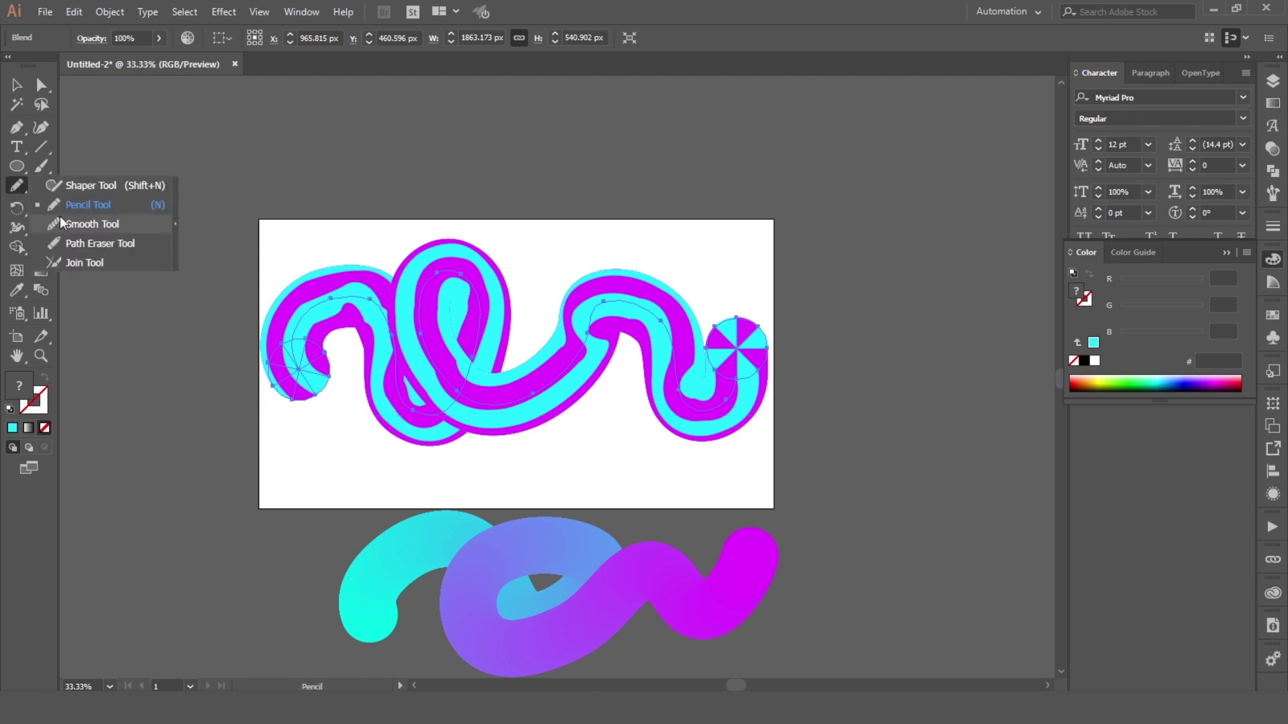
{"action": "left_click", "coordinate": [61, 223]}
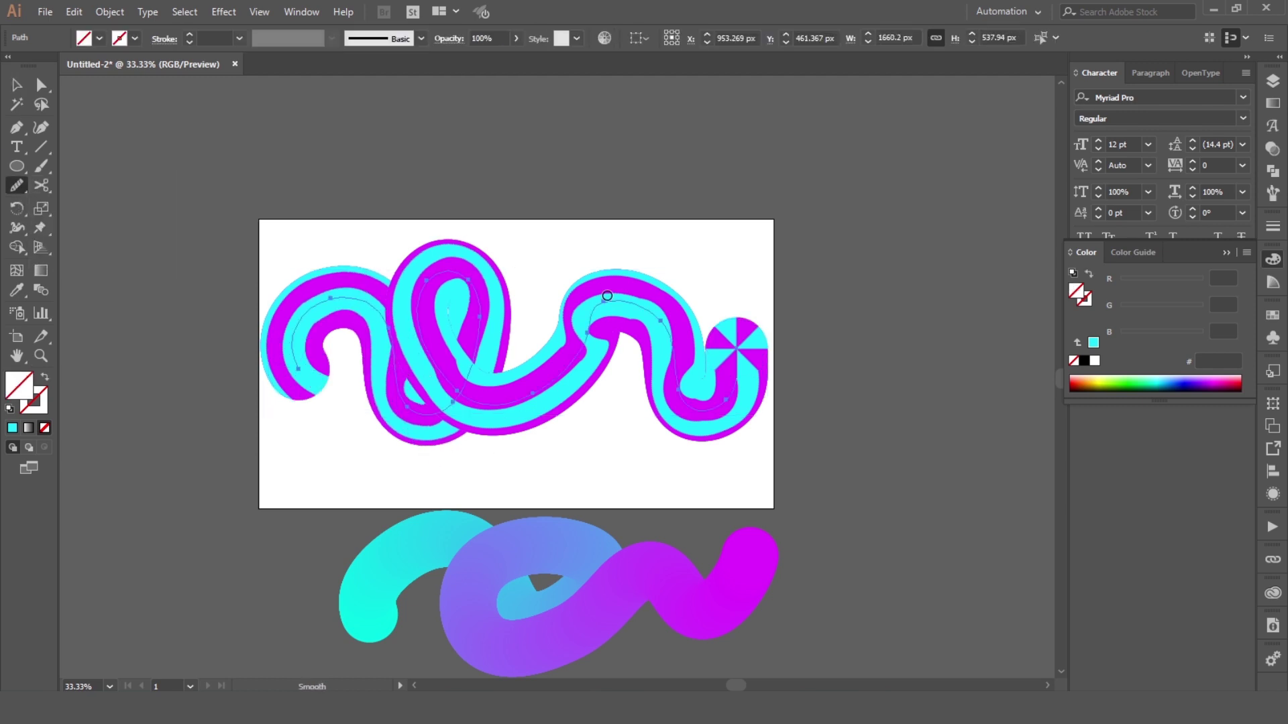
{"action": "mouse_move", "coordinate": [584, 335]}
{"action": "left_mouse_down"}
{"action": "mouse_move", "coordinate": [618, 324]}
{"action": "mouse_move", "coordinate": [527, 409]}
{"action": "left_mouse_up"}
{"action": "left_click_drag", "start_coordinate": [715, 405], "coordinate": [744, 382]}
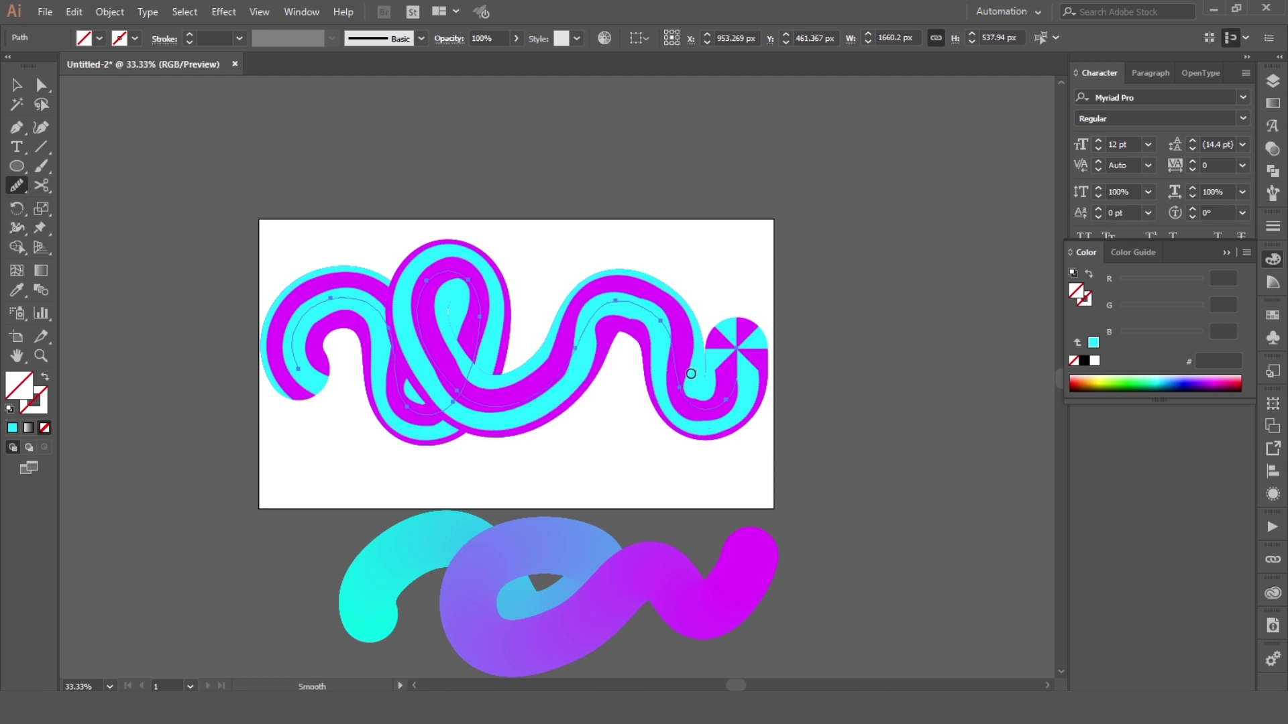
{"action": "mouse_move", "coordinate": [625, 312]}
{"action": "left_mouse_down"}
{"action": "mouse_move", "coordinate": [634, 300]}
{"action": "mouse_move", "coordinate": [664, 383]}
{"action": "left_mouse_up"}
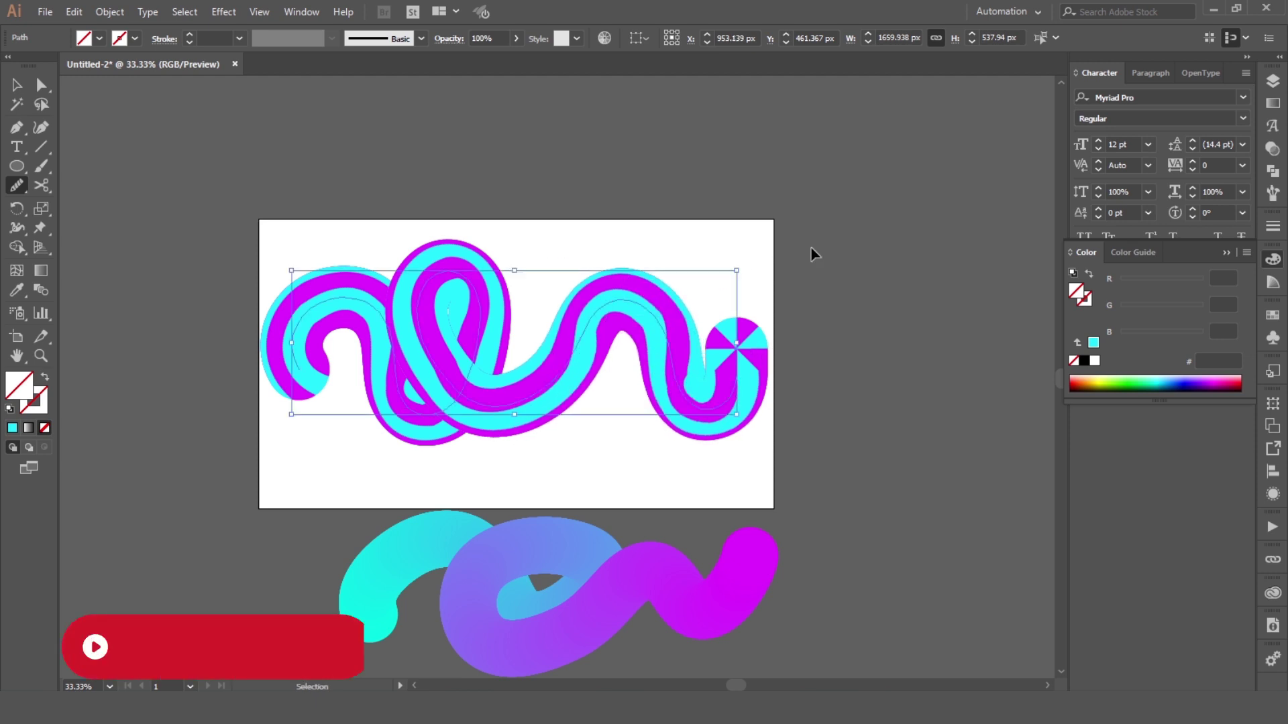
Select the striped ribbon blend and enter it to edit its end circle
{"action": "key", "text": "a"}
{"action": "left_click", "coordinate": [761, 335]}
{"action": "key", "text": "v"}
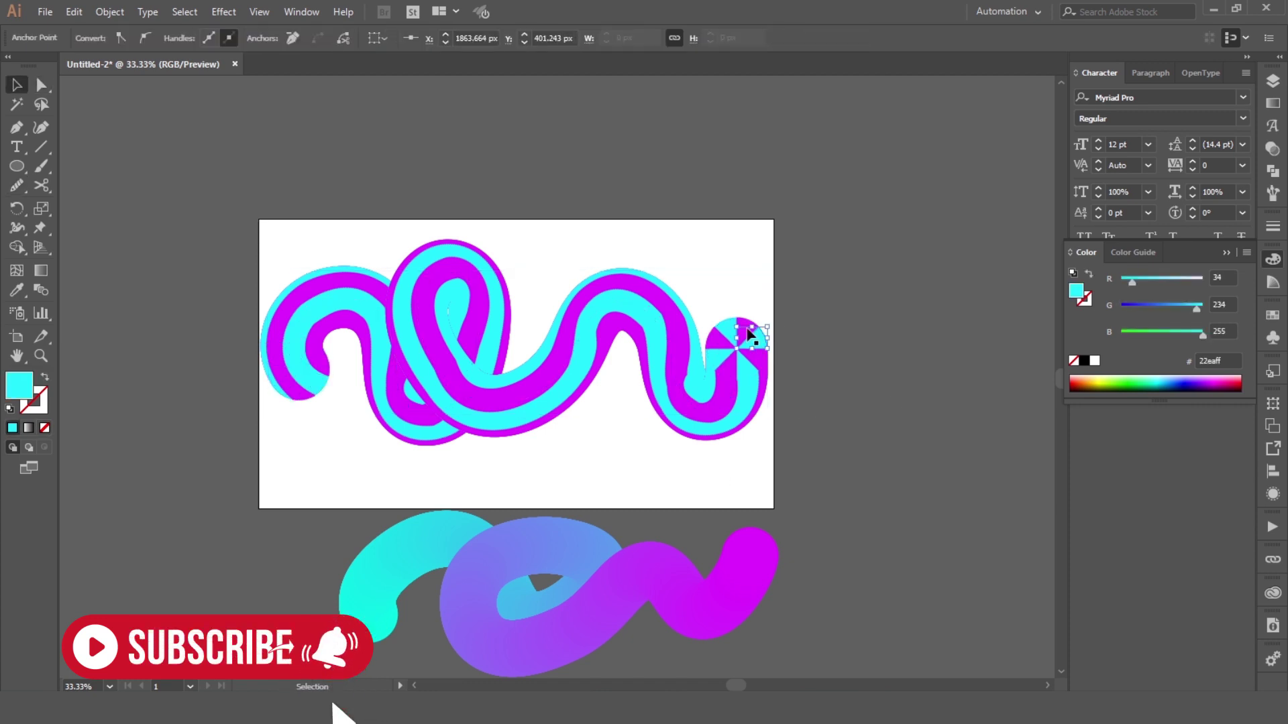
{"action": "double_click", "coordinate": [743, 339]}
Rotate the blend's end circle, then draw a hexagon right of the artboard
{"action": "left_click_drag", "start_coordinate": [755, 303], "coordinate": [724, 305]}
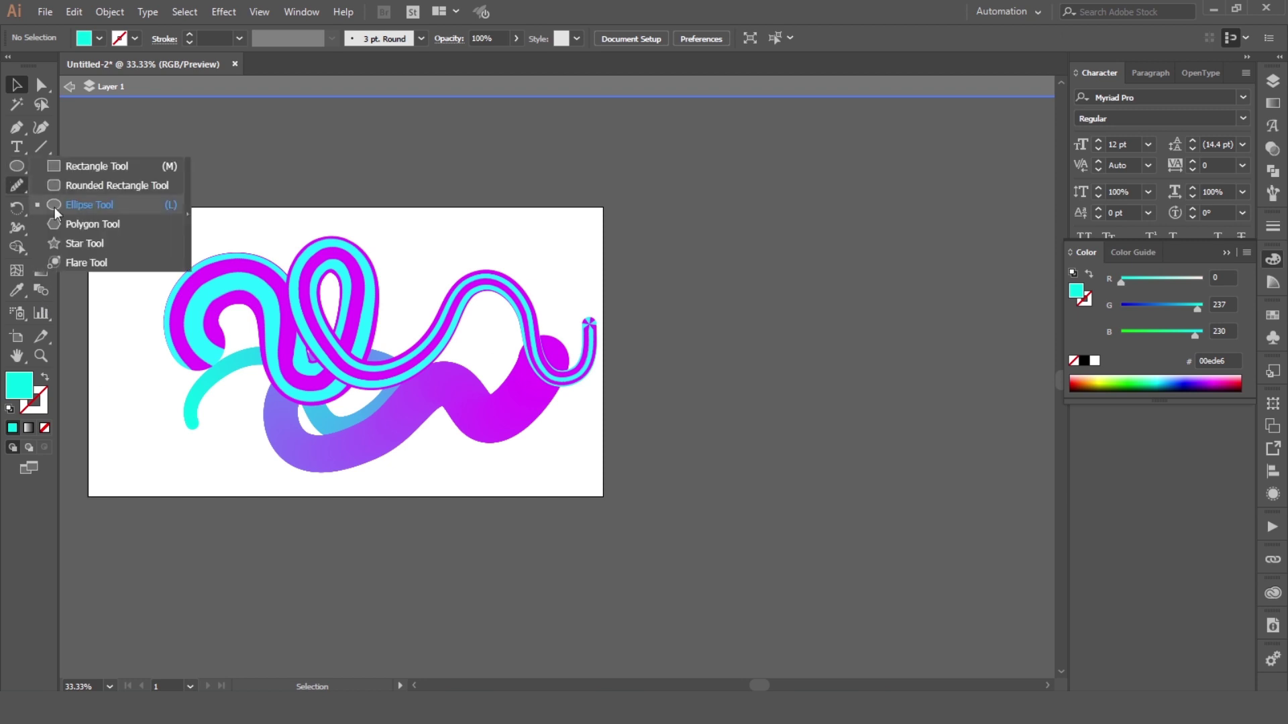
{"action": "left_click_drag", "start_coordinate": [17, 166], "coordinate": [61, 220]}
{"action": "mouse_move", "coordinate": [639, 221]}
{"action": "left_mouse_down"}
{"action": "mouse_move", "coordinate": [702, 268]}
{"action": "mouse_move", "coordinate": [764, 281]}
{"action": "left_mouse_up"}
{"action": "key", "text": "v"}
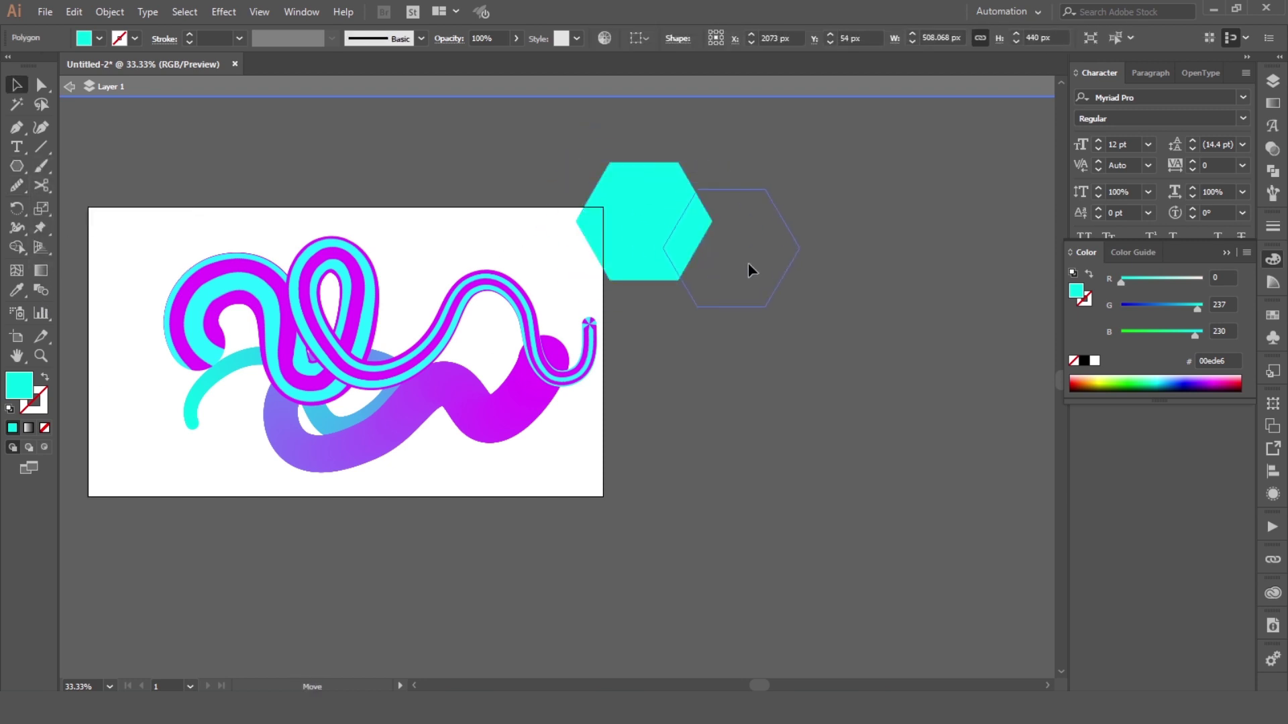
Give the hexagon an RGB red-to-orange gradient fill
{"action": "left_click", "coordinate": [42, 272]}
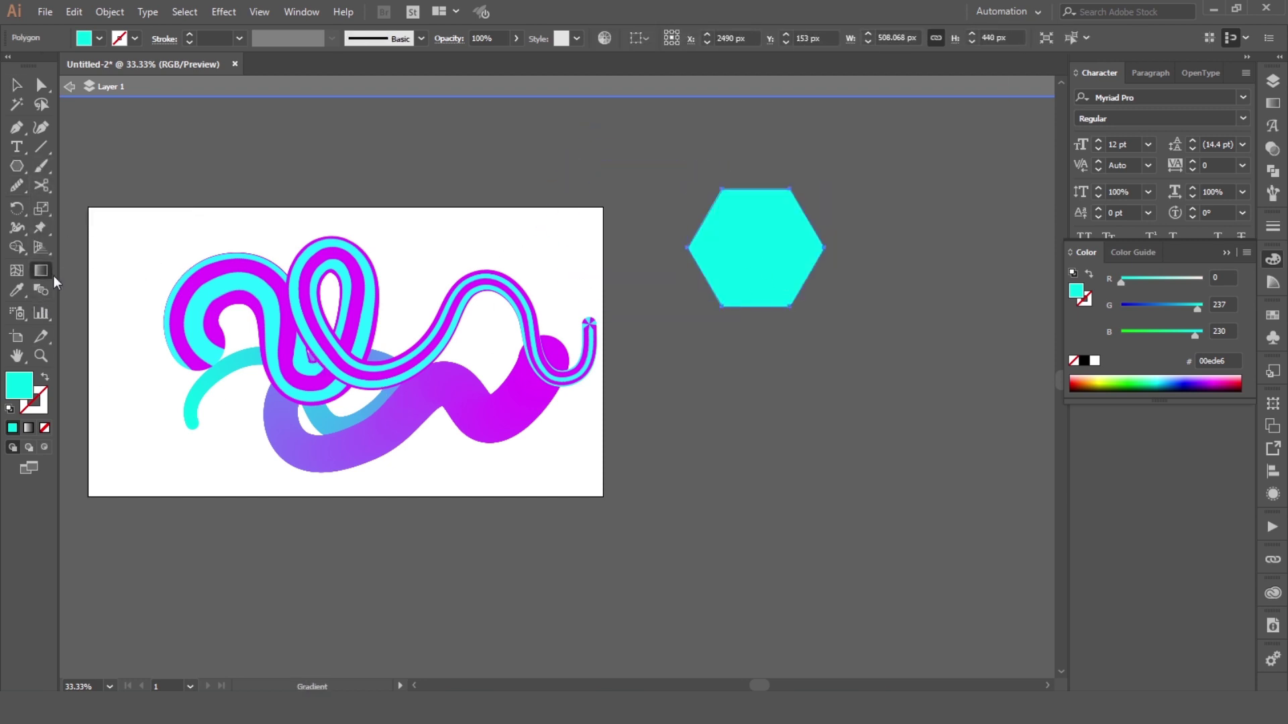
{"action": "left_click", "coordinate": [1272, 103]}
{"action": "left_click", "coordinate": [1086, 102]}
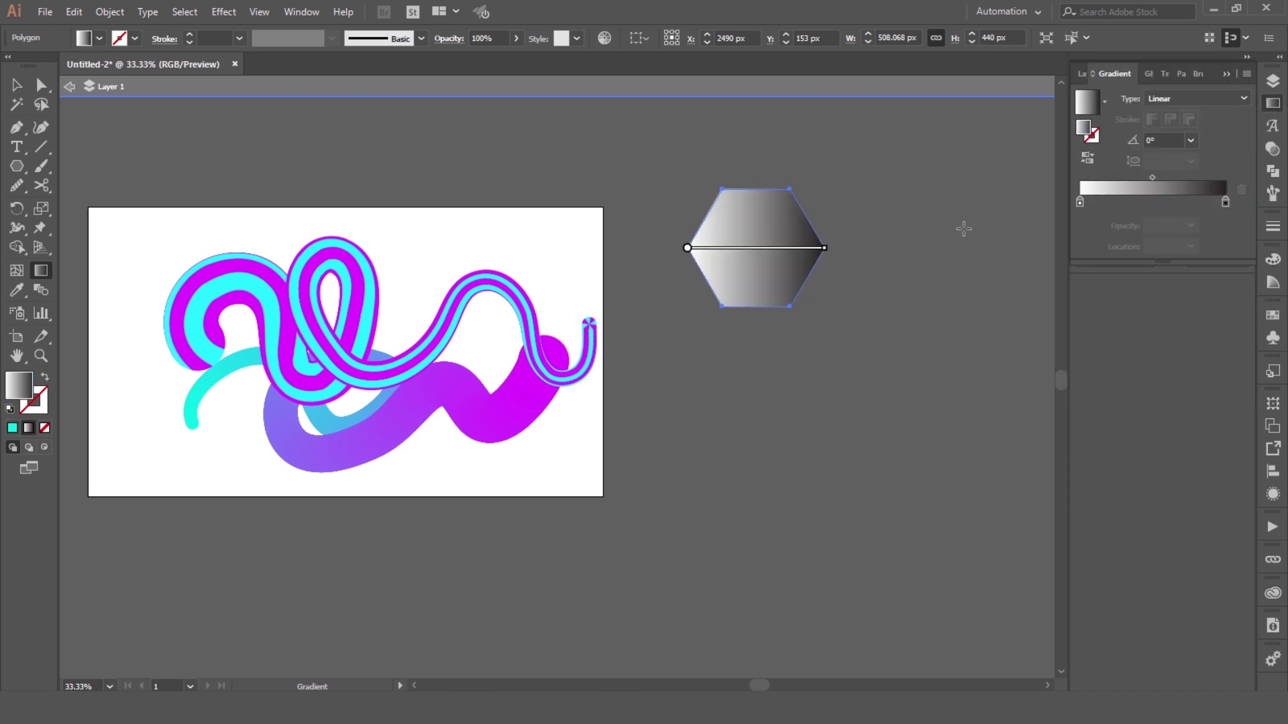
{"action": "double_click", "coordinate": [1226, 201]}
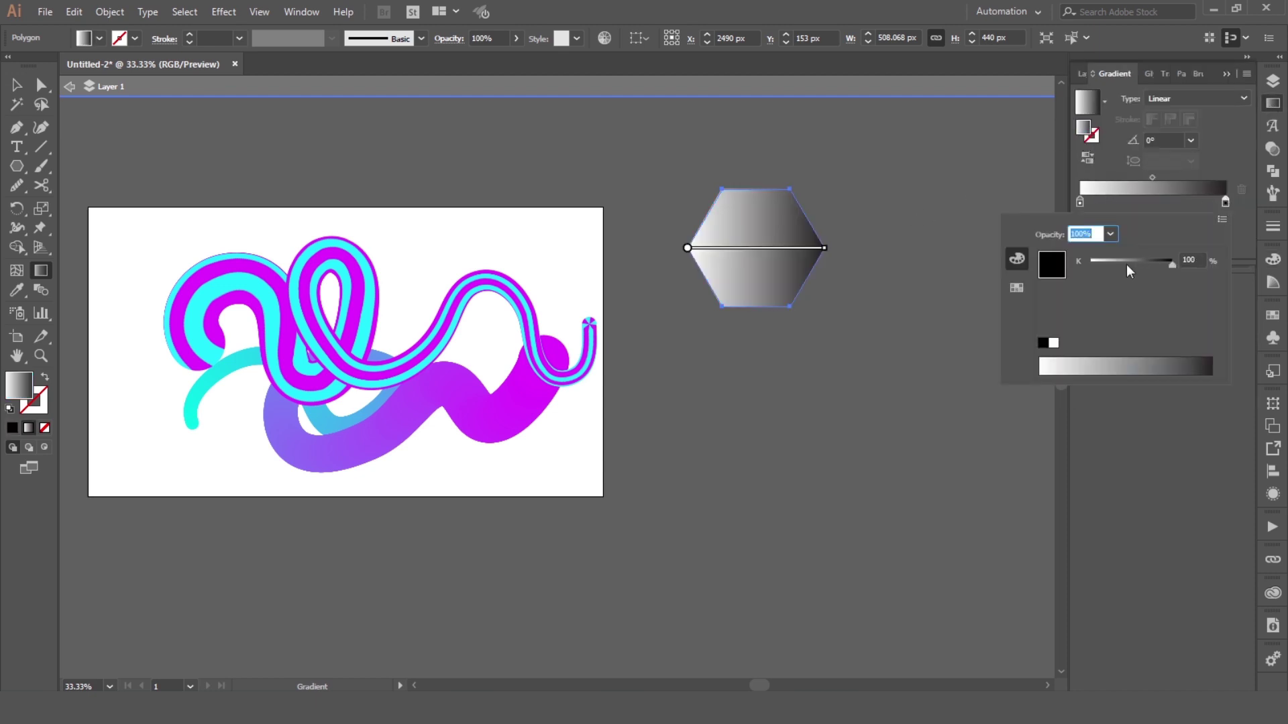
{"action": "left_click", "coordinate": [1159, 366], "text": "shift"}
{"action": "left_click", "coordinate": [1050, 366]}
{"action": "double_click", "coordinate": [1080, 202]}
{"action": "left_click", "coordinate": [1053, 362]}
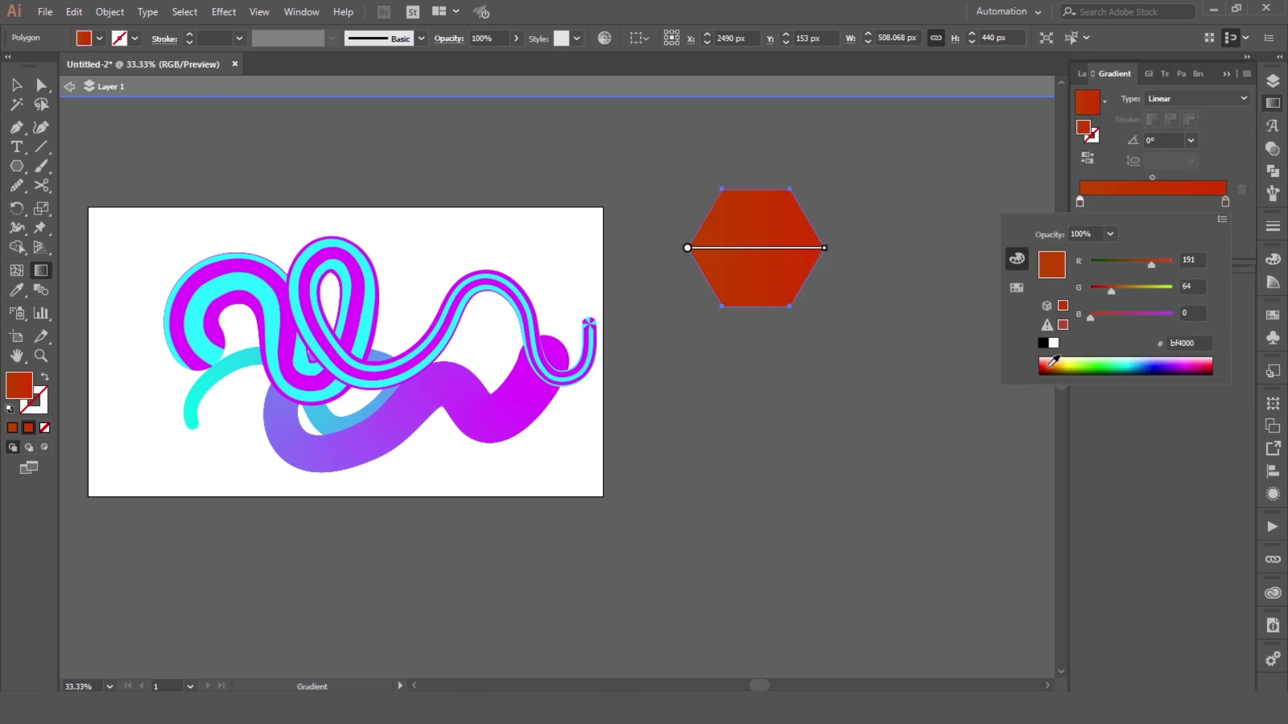
{"action": "left_click_drag", "start_coordinate": [756, 248], "coordinate": [756, 454]}
Set the gold stop, duplicate the hexagon, blend the pair and rotate the bottom hexagon
{"action": "double_click", "coordinate": [1226, 202]}
{"action": "left_click_drag", "start_coordinate": [1110, 292], "coordinate": [1157, 291]}
{"action": "key", "text": "ctrl+a"}
{"action": "key", "text": "ctrl+alt+b"}
{"action": "left_click_drag", "start_coordinate": [776, 440], "coordinate": [780, 477]}
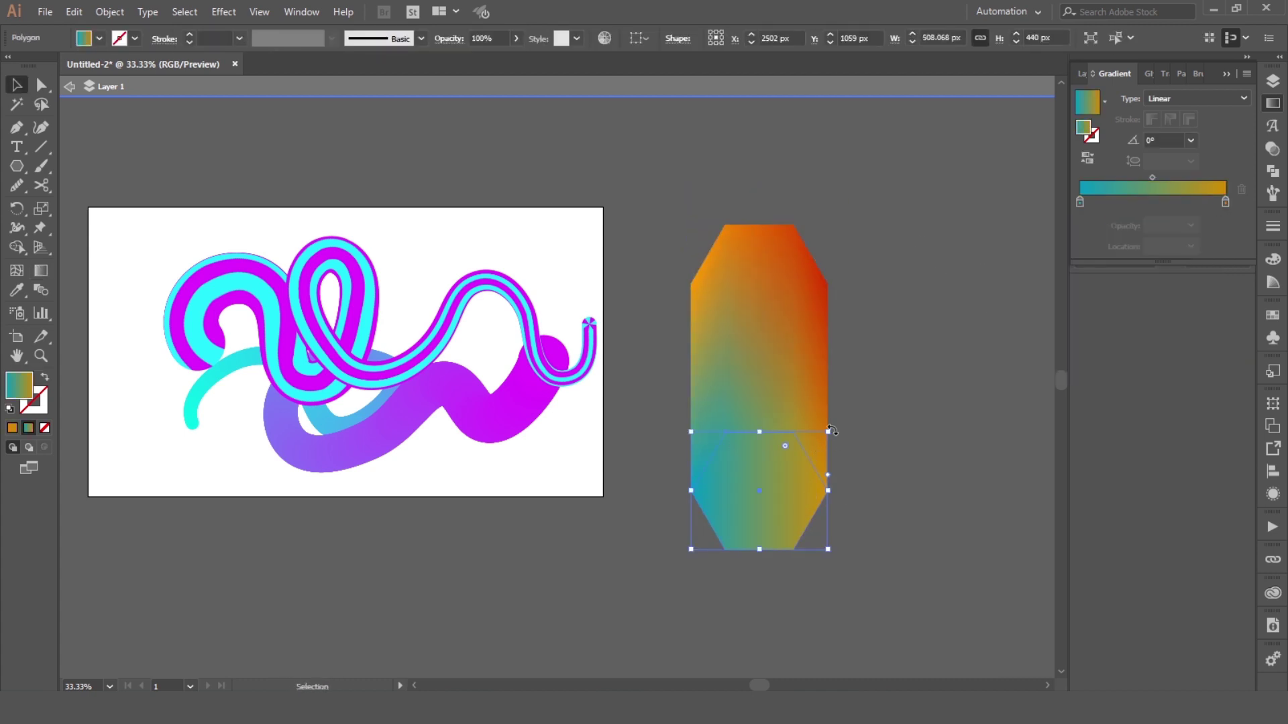
{"action": "left_click_drag", "start_coordinate": [832, 429], "coordinate": [687, 551]}
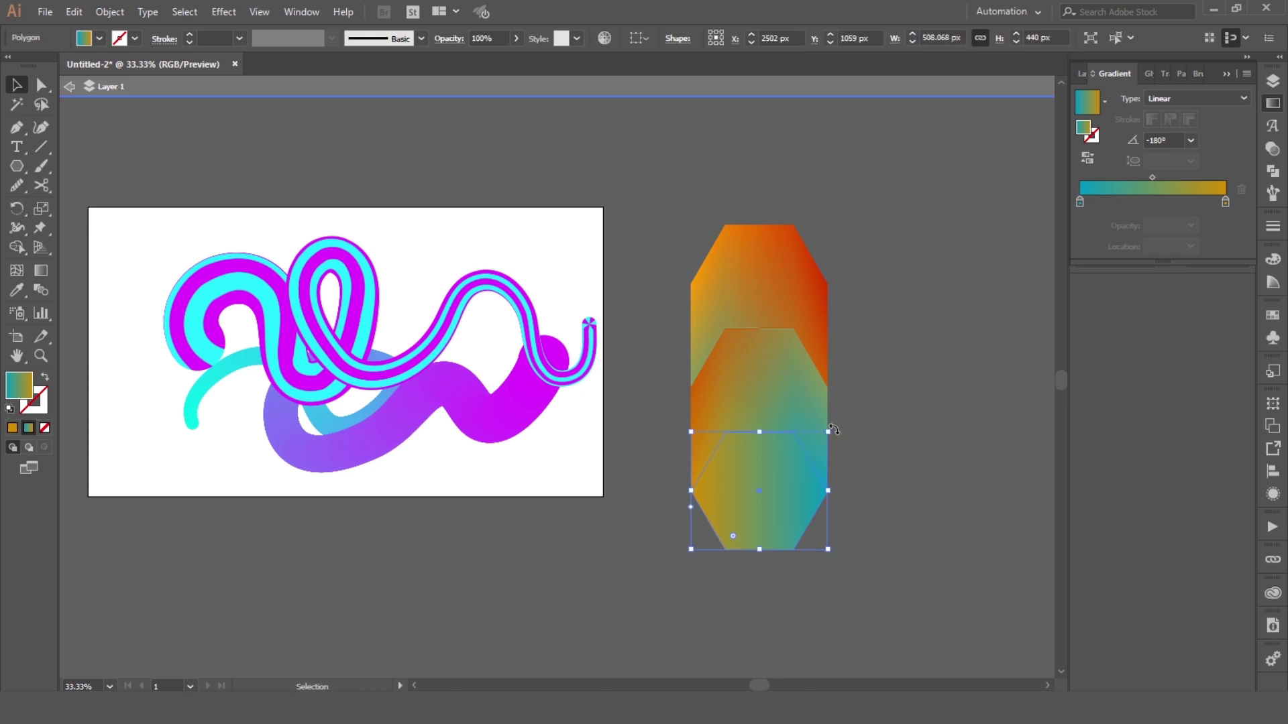
{"action": "mouse_move", "coordinate": [832, 430]}
{"action": "left_mouse_down"}
{"action": "mouse_move", "coordinate": [844, 463]}
{"action": "mouse_move", "coordinate": [612, 296]}
{"action": "left_mouse_up"}
Scale the hexagon blend down and place it on the artboard's right side
{"action": "left_click", "coordinate": [856, 409]}
{"action": "scroll", "coordinate": [854, 412], "scroll_direction": "down", "scroll_amount": 2}
{"action": "scroll", "coordinate": [612, 295], "scroll_direction": "up", "scroll_amount": 2}
{"action": "left_click_drag", "start_coordinate": [595, 244], "coordinate": [551, 331]}
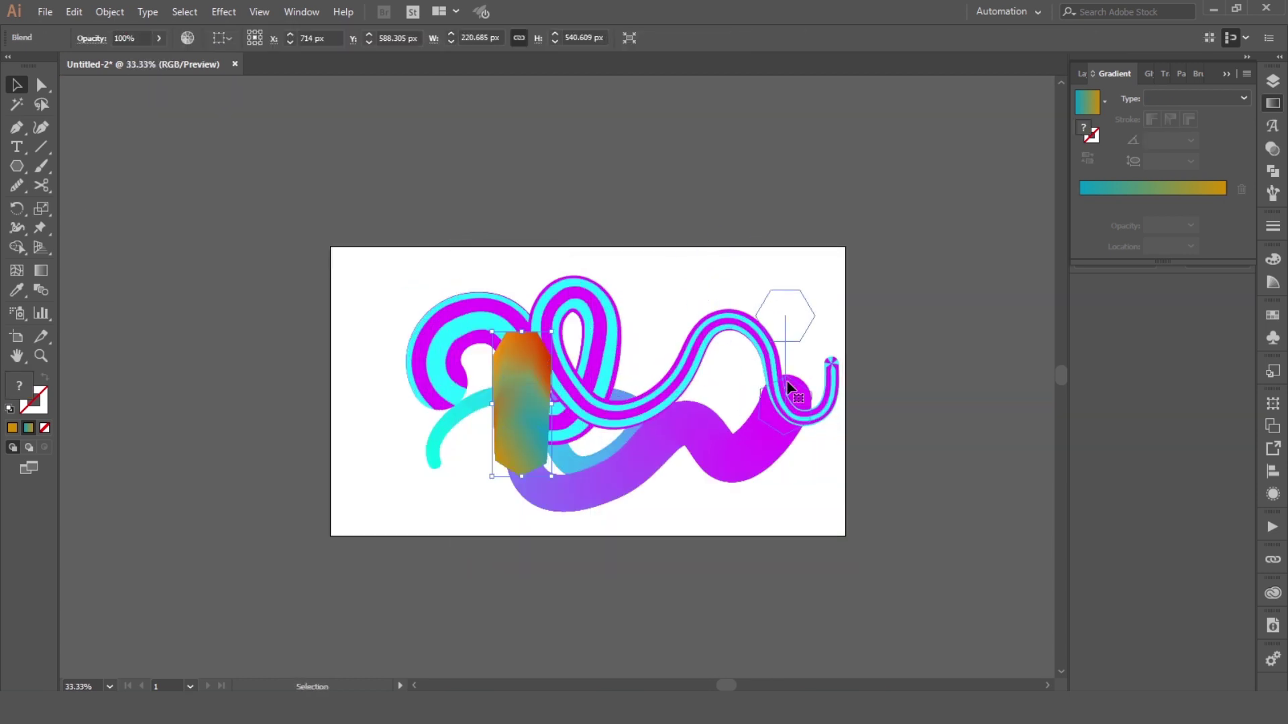
{"action": "left_click_drag", "start_coordinate": [789, 387], "coordinate": [799, 402]}
Recolour the hexagon gradient stops to orange d48800 and green-teal, then reposition the blend
{"action": "left_click", "coordinate": [768, 323]}
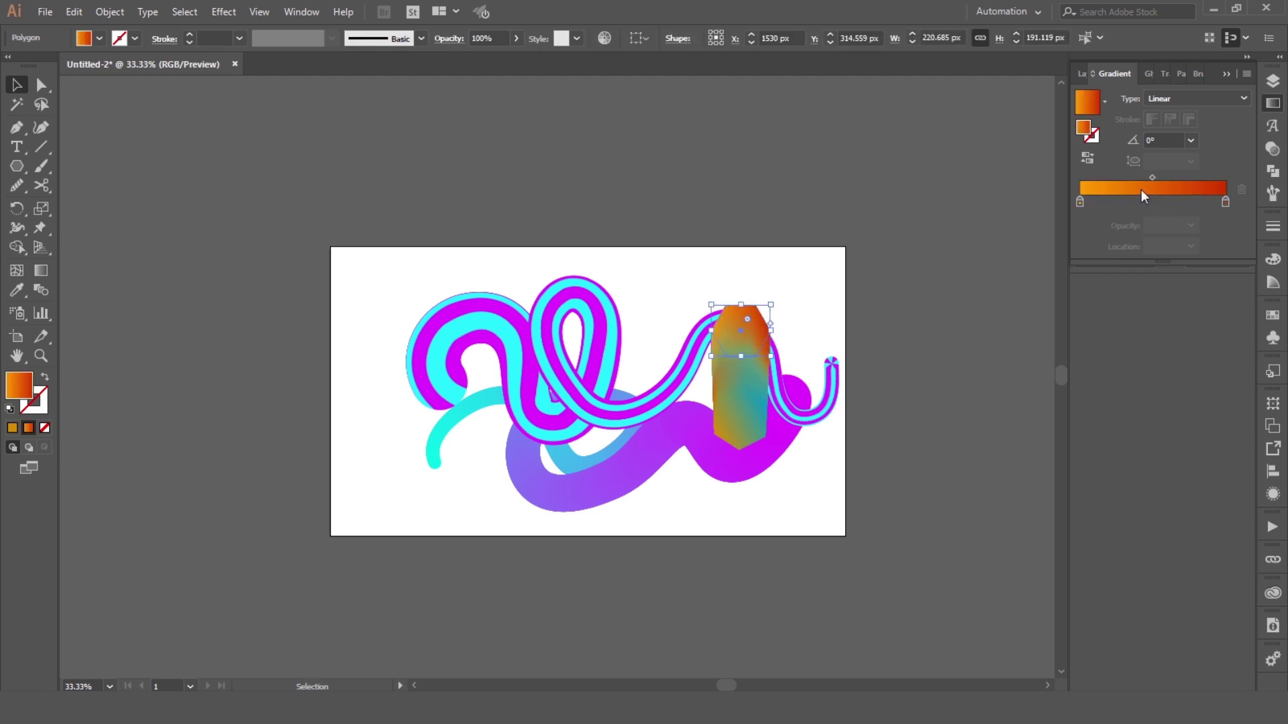
{"action": "double_click", "coordinate": [1225, 201]}
{"action": "left_click_drag", "start_coordinate": [1134, 286], "coordinate": [1136, 286]}
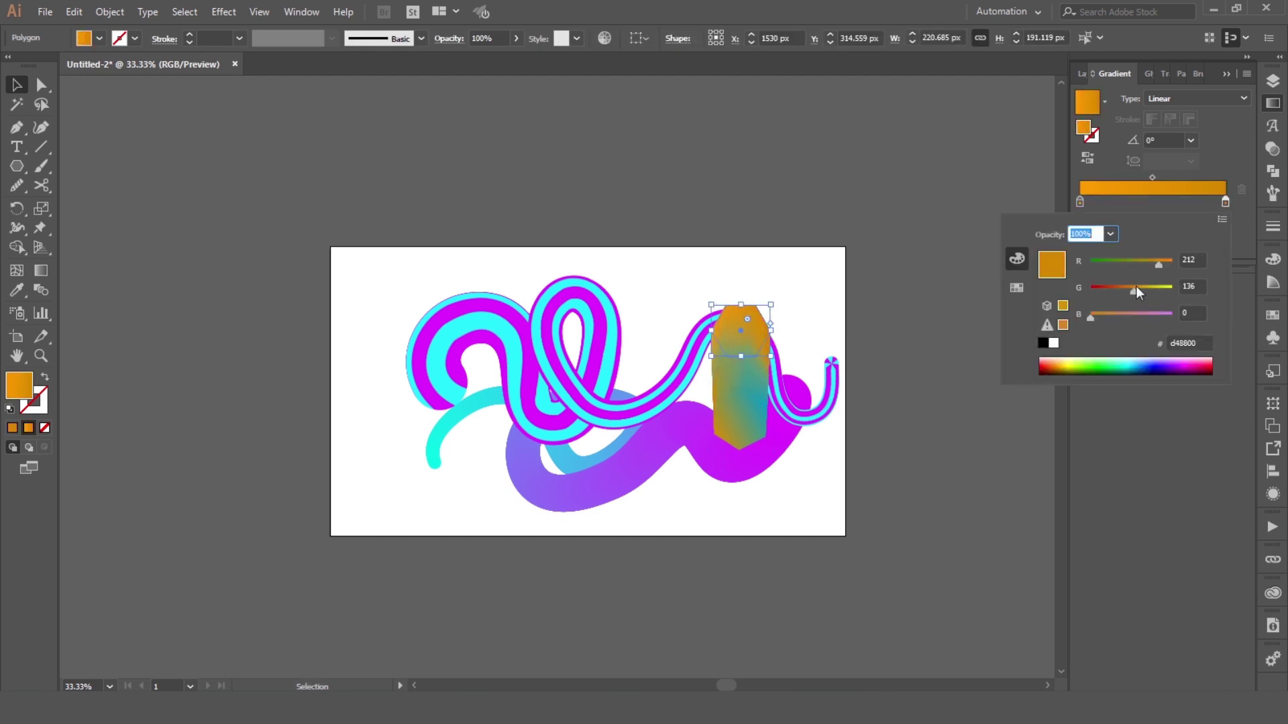
{"action": "left_click", "coordinate": [744, 437]}
{"action": "left_click", "coordinate": [1080, 200]}
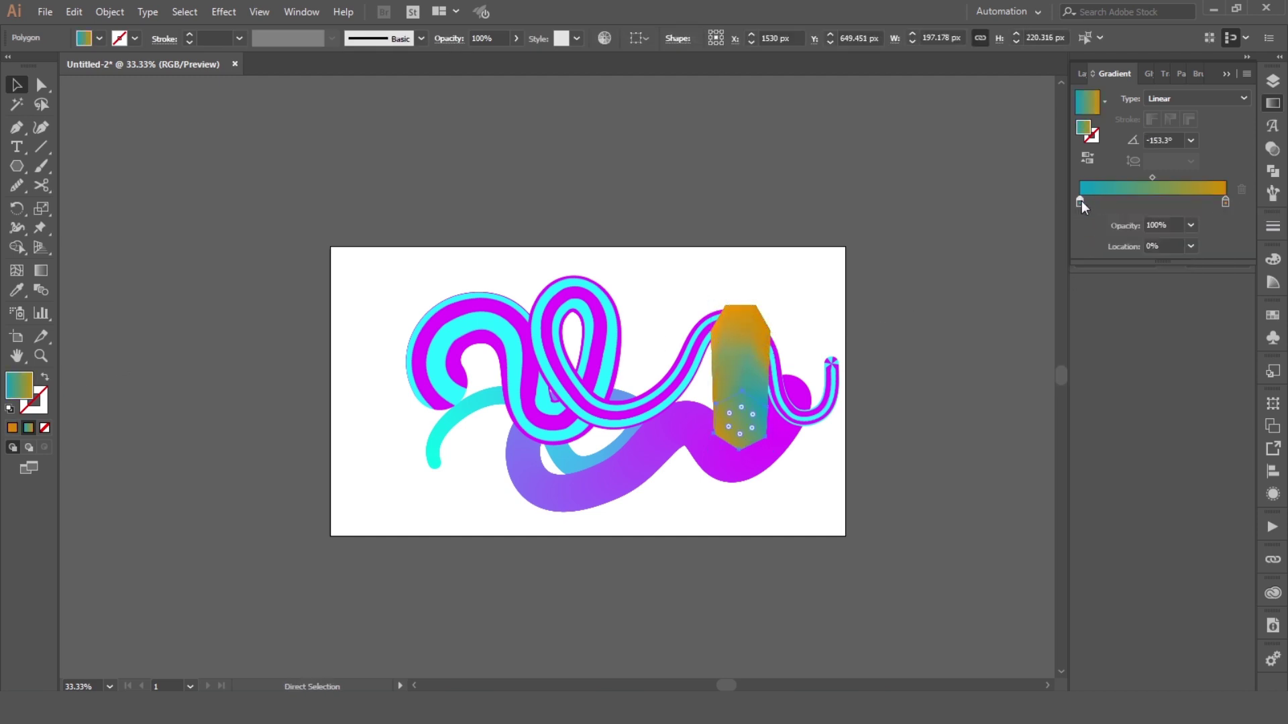
{"action": "double_click", "coordinate": [1081, 201]}
{"action": "left_click_drag", "start_coordinate": [1159, 295], "coordinate": [1171, 295]}
{"action": "left_click", "coordinate": [949, 345]}
{"action": "mouse_move", "coordinate": [764, 392]}
{"action": "left_mouse_down"}
{"action": "mouse_move", "coordinate": [695, 349]}
{"action": "mouse_move", "coordinate": [685, 257]}
{"action": "left_mouse_up"}
{"action": "left_click", "coordinate": [740, 263]}
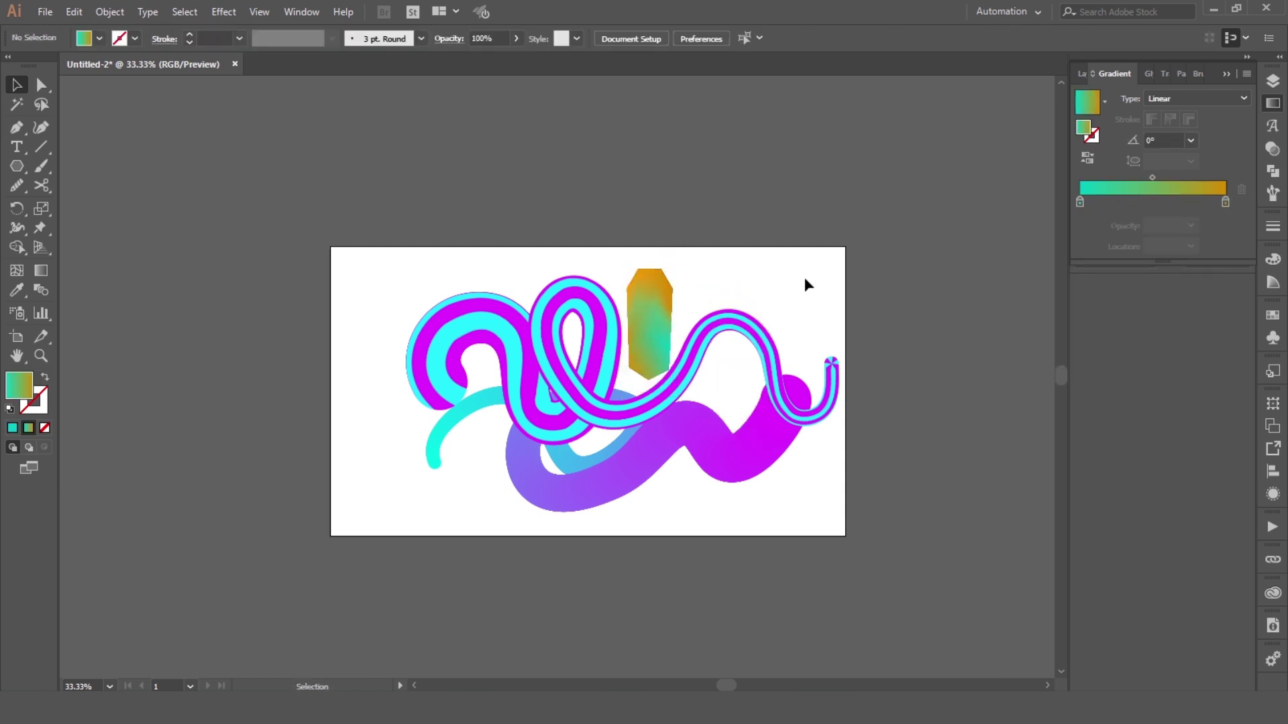
{"action": "scroll", "coordinate": [534, 564], "scroll_direction": "down", "scroll_amount": 1}
Copy the hexagon blend left and make it follow a looping paintbrush stroke
{"action": "left_click_drag", "start_coordinate": [292, 341], "coordinate": [186, 326]}
{"action": "key", "text": "b"}
{"action": "mouse_move", "coordinate": [132, 478]}
{"action": "left_mouse_down"}
{"action": "mouse_move", "coordinate": [264, 470]}
{"action": "mouse_move", "coordinate": [382, 554]}
{"action": "left_mouse_up"}
{"action": "key", "text": "v"}
{"action": "left_click", "coordinate": [277, 518], "text": "shift"}
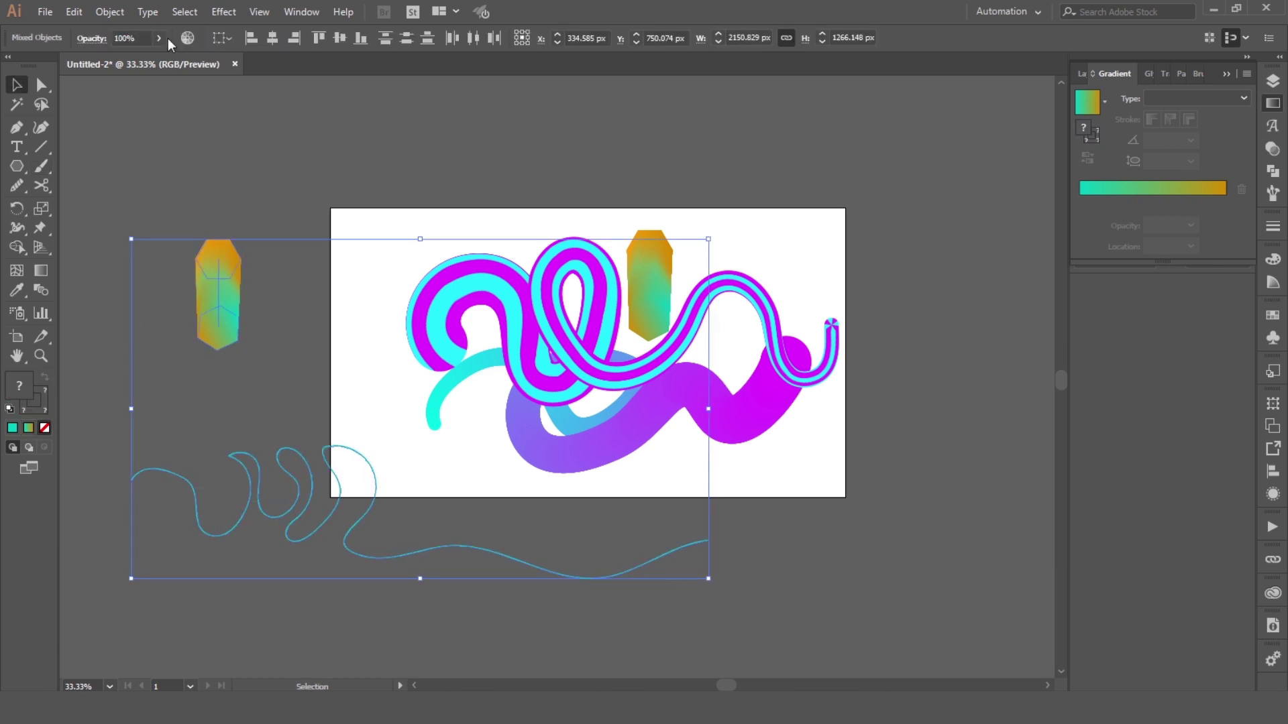
{"action": "left_click", "coordinate": [110, 11]}
{"action": "left_click", "coordinate": [373, 524]}
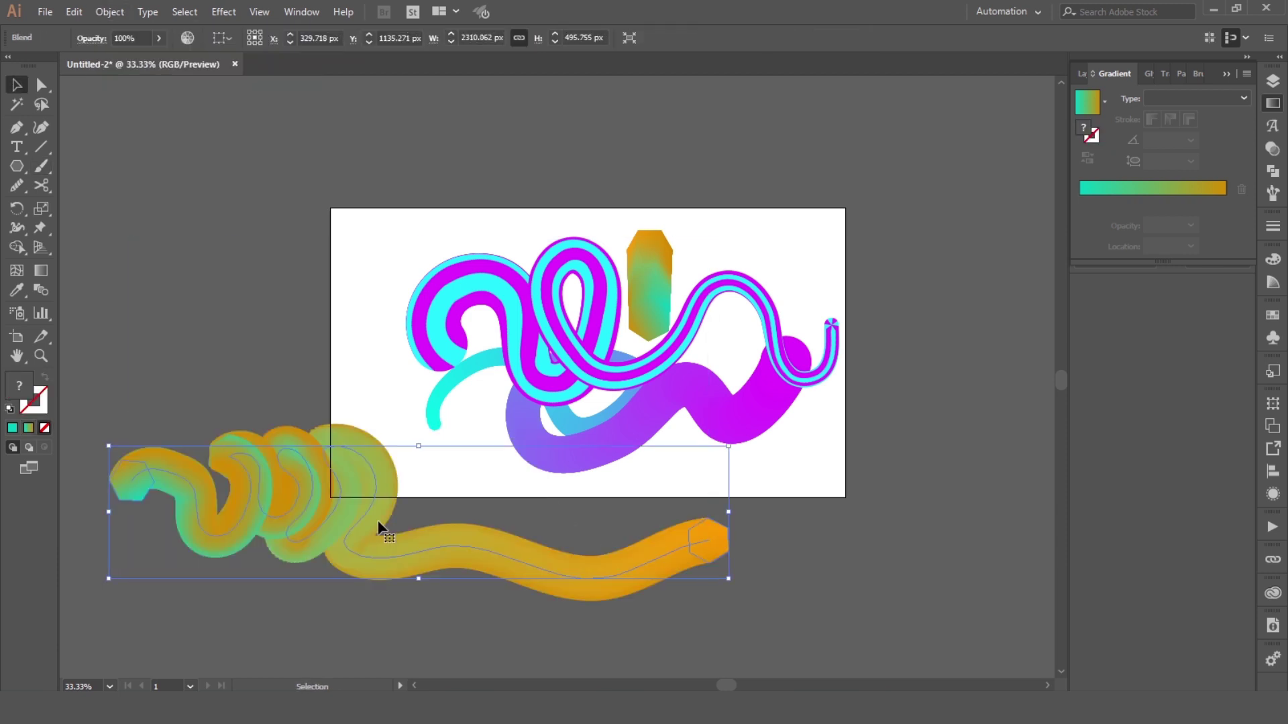
Move the squiggle onto the artboard's lower left and shrink it to fit
{"action": "left_click_drag", "start_coordinate": [550, 539], "coordinate": [704, 477]}
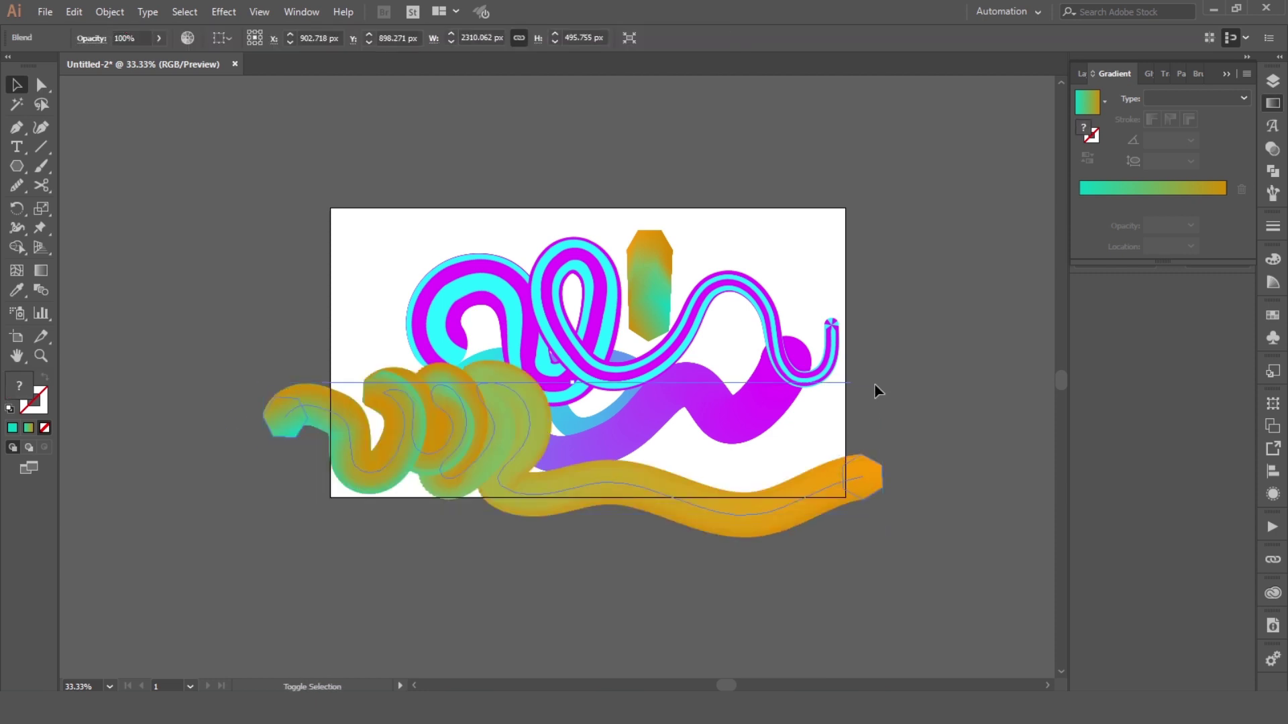
{"action": "left_click_drag", "start_coordinate": [891, 451], "coordinate": [776, 497]}
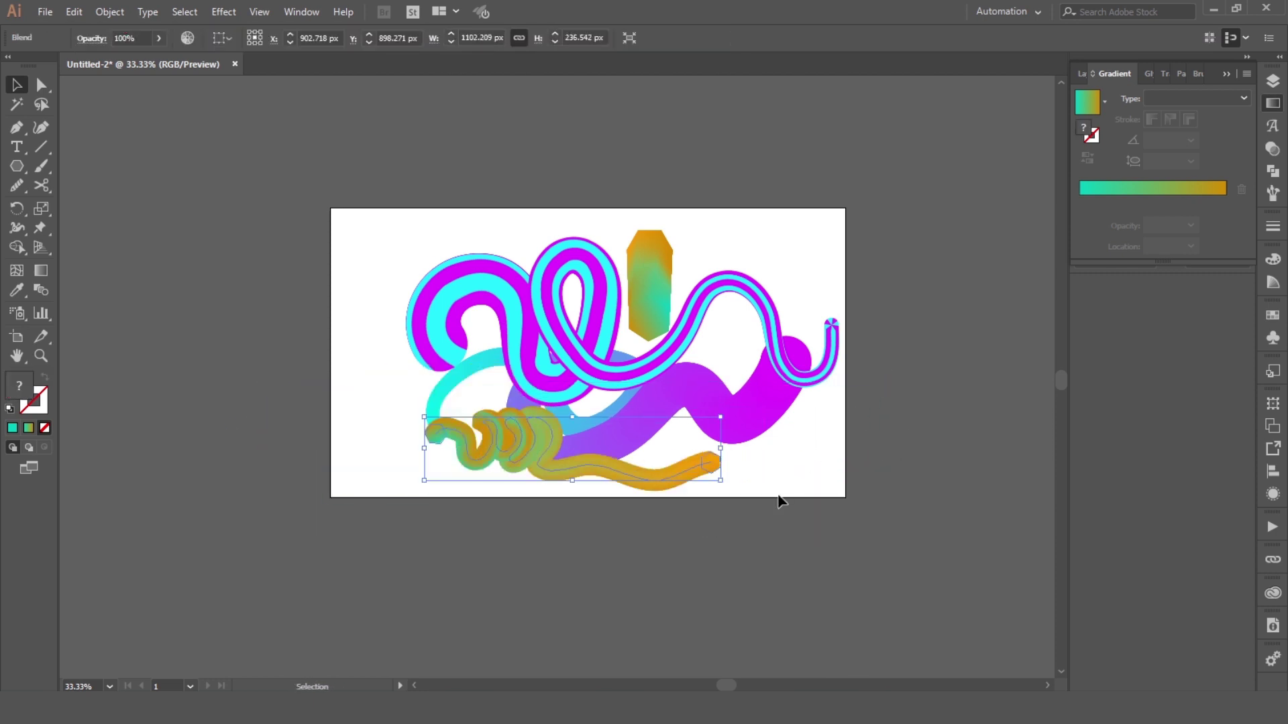
{"action": "left_click", "coordinate": [776, 497]}
{"action": "left_click_drag", "start_coordinate": [703, 466], "coordinate": [705, 459]}
{"action": "left_click", "coordinate": [737, 478]}
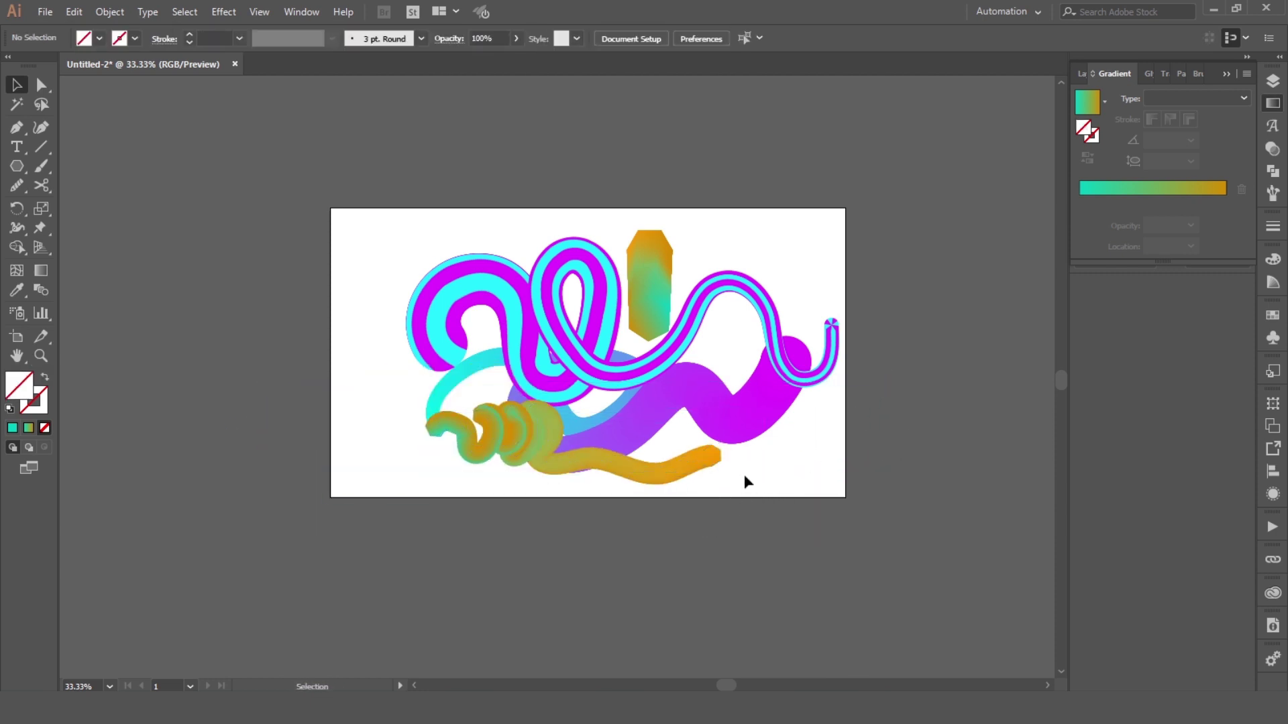
{"action": "left_click_drag", "start_coordinate": [17, 166], "coordinate": [107, 166]}
Draw a large teal star left of the artboard and place a copy below it
{"action": "mouse_move", "coordinate": [130, 319]}
{"action": "left_mouse_down"}
{"action": "mouse_move", "coordinate": [260, 451]}
{"action": "mouse_move", "coordinate": [518, 500]}
{"action": "left_mouse_up"}
{"action": "left_click", "coordinate": [12, 428]}
{"action": "key", "text": "v"}
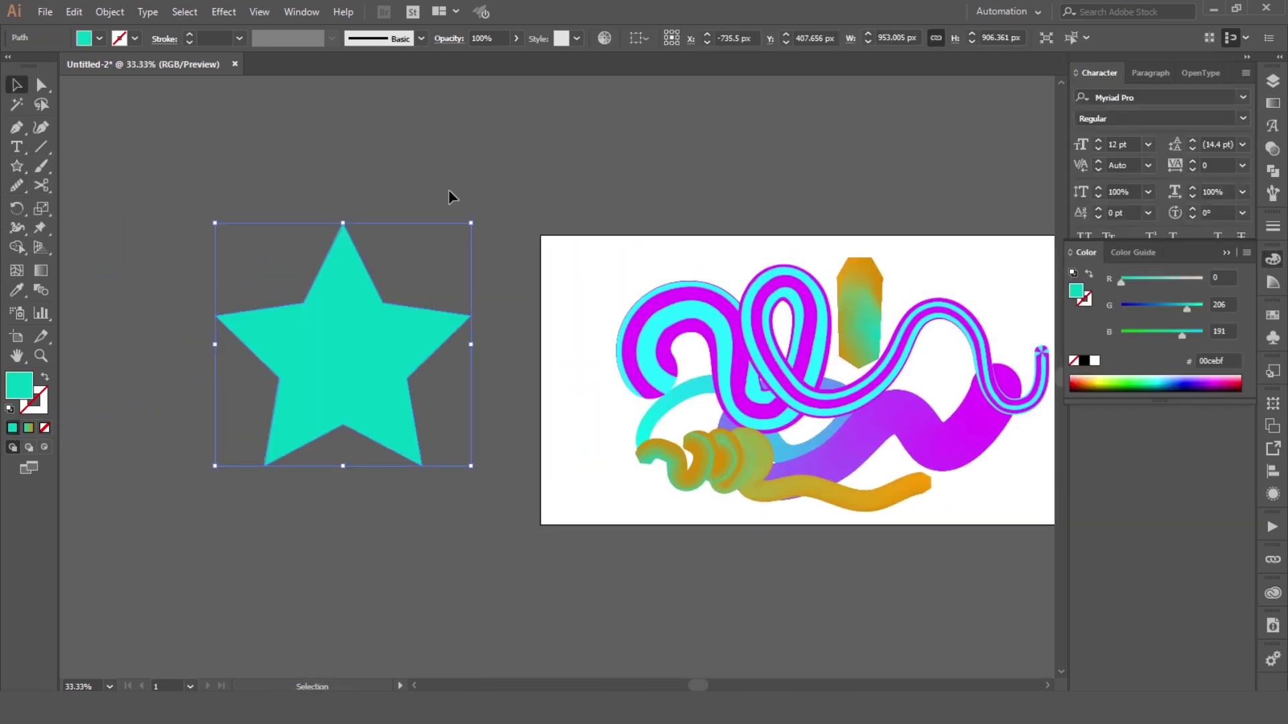
{"action": "key", "text": "ctrl+minus"}
{"action": "key", "text": "ctrl+minus"}
{"action": "key", "text": "ctrl+plus"}
{"action": "left_click_drag", "start_coordinate": [396, 255], "coordinate": [396, 486]}
{"action": "left_click", "coordinate": [361, 271], "text": "shift"}
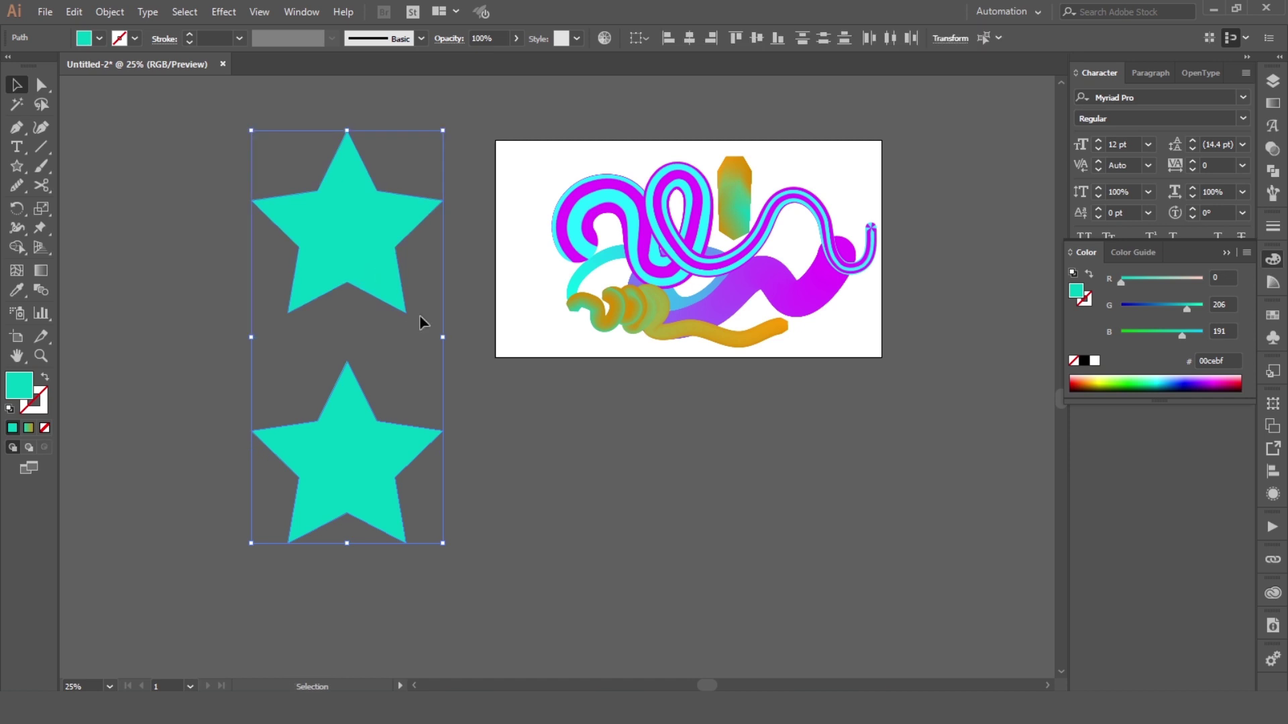
{"action": "left_click", "coordinate": [376, 429], "text": "shift"}
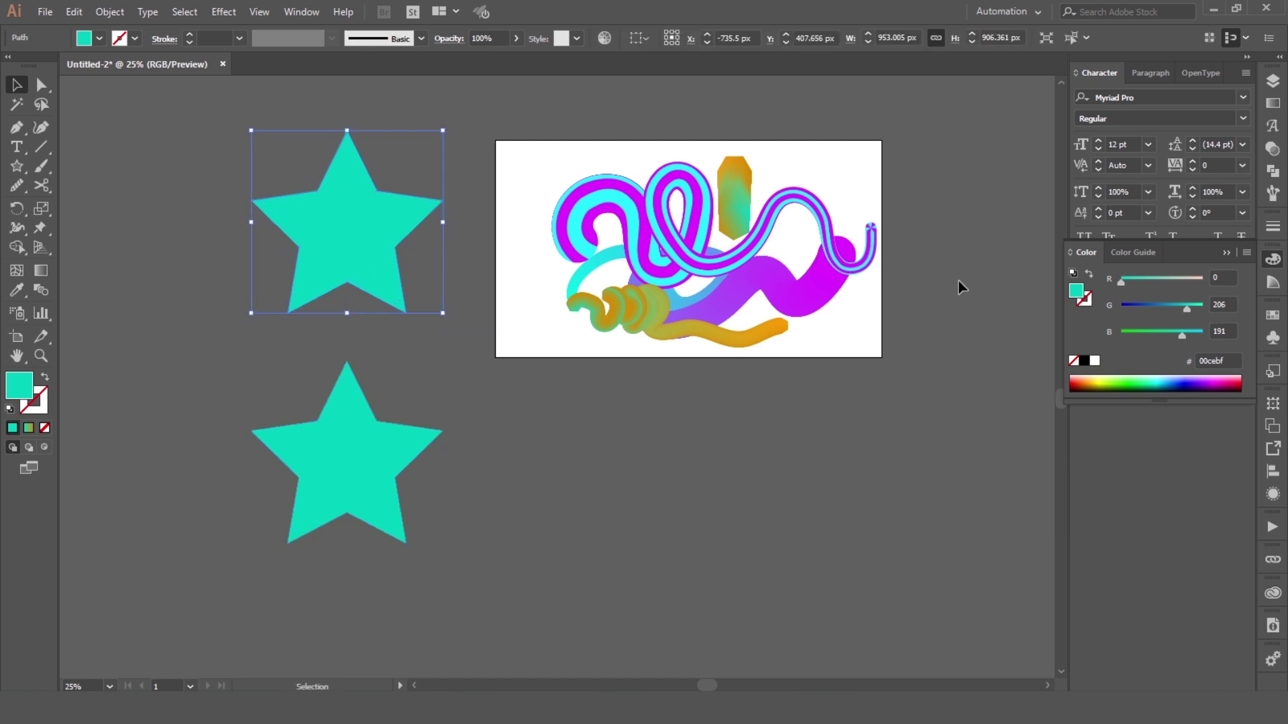
Give the top star a teal-to-magenta gradient fill
{"action": "left_click", "coordinate": [1273, 102]}
{"action": "left_click", "coordinate": [1140, 190]}
{"action": "double_click", "coordinate": [1225, 201]}
{"action": "left_click", "coordinate": [1184, 362]}
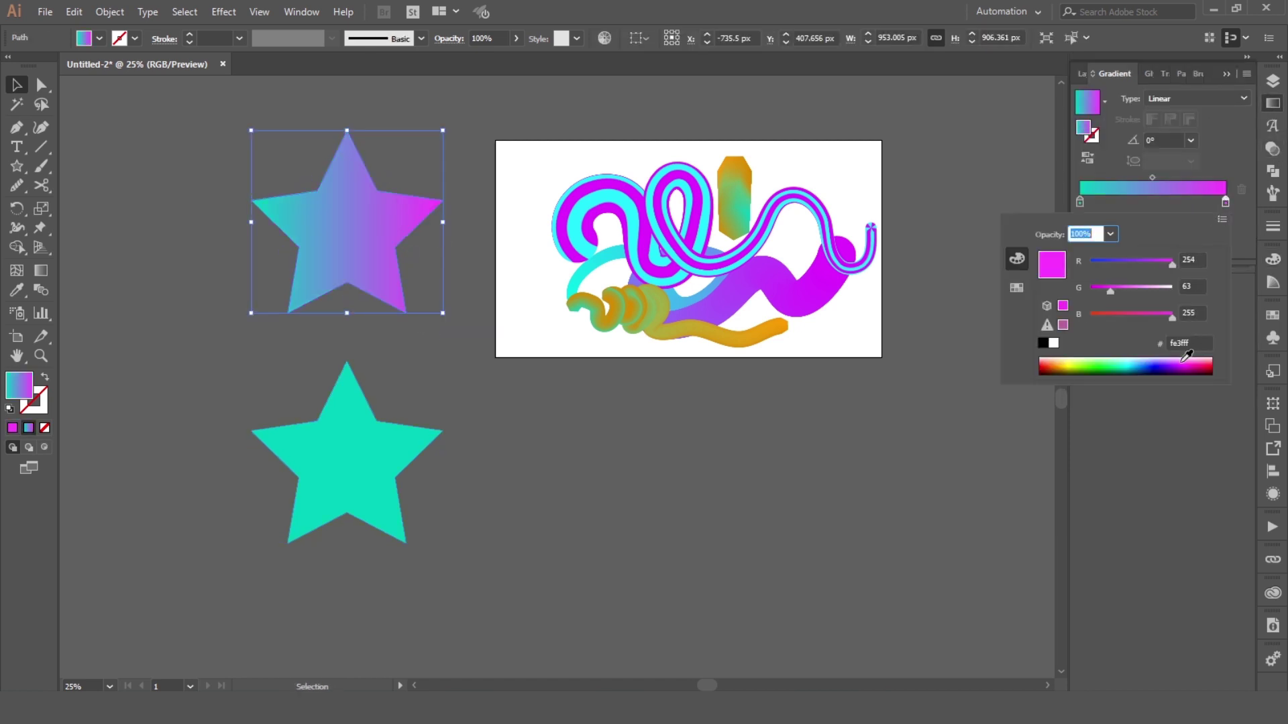
{"action": "left_click", "coordinate": [347, 463]}
Give the bottom star a yellow-to-light-orange gradient and select both stars
{"action": "left_click", "coordinate": [1177, 190]}
{"action": "left_click", "coordinate": [1225, 203]}
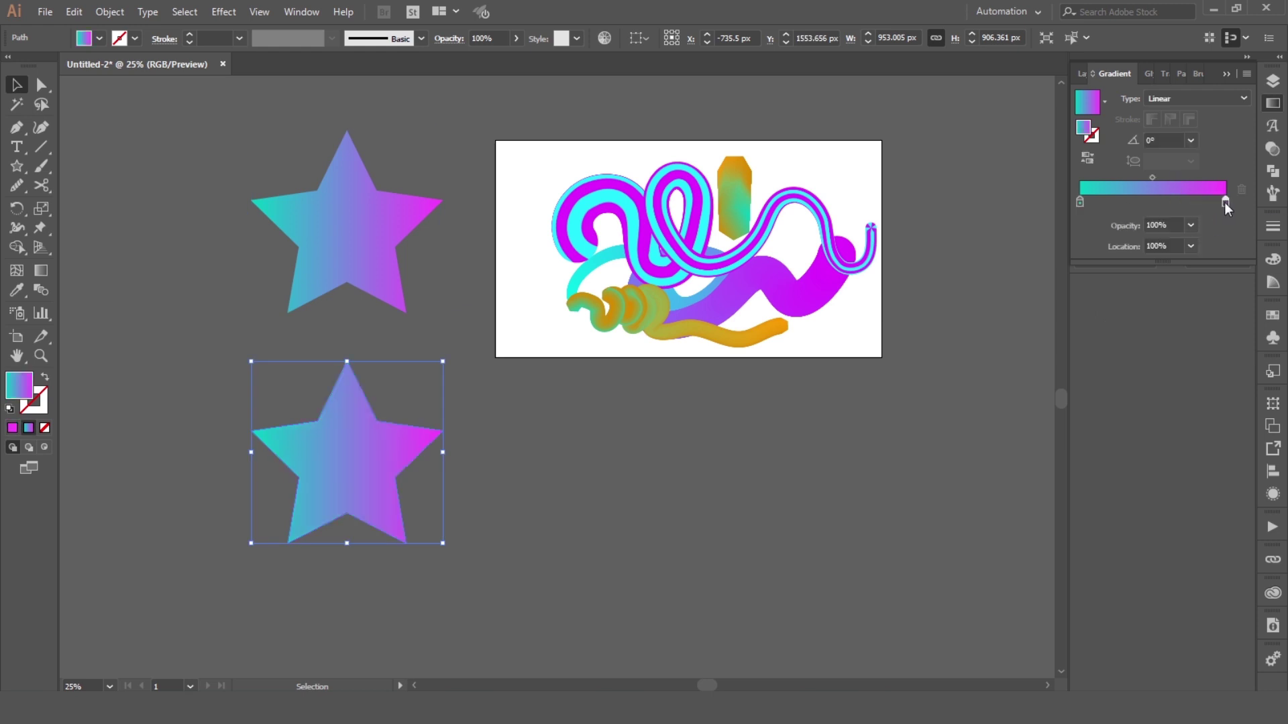
{"action": "double_click", "coordinate": [1225, 203]}
{"action": "left_click_drag", "start_coordinate": [1150, 366], "coordinate": [1210, 362]}
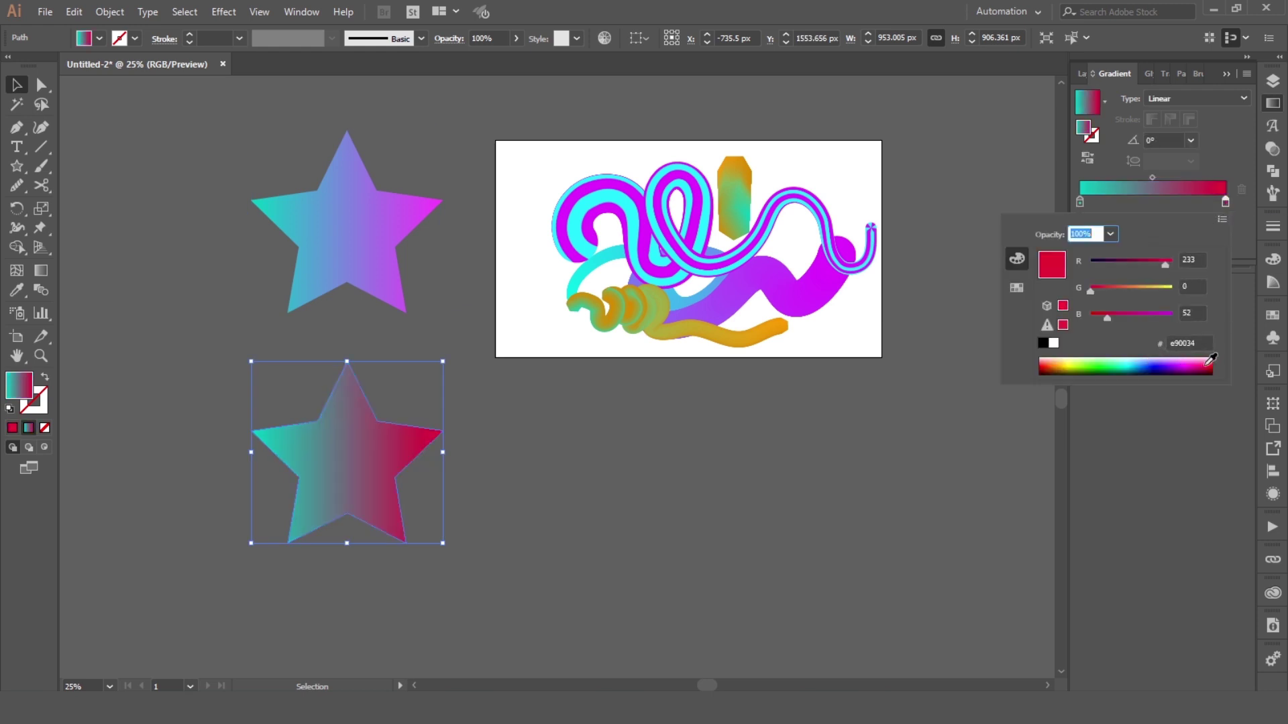
{"action": "left_click", "coordinate": [1059, 360]}
{"action": "double_click", "coordinate": [1080, 201]}
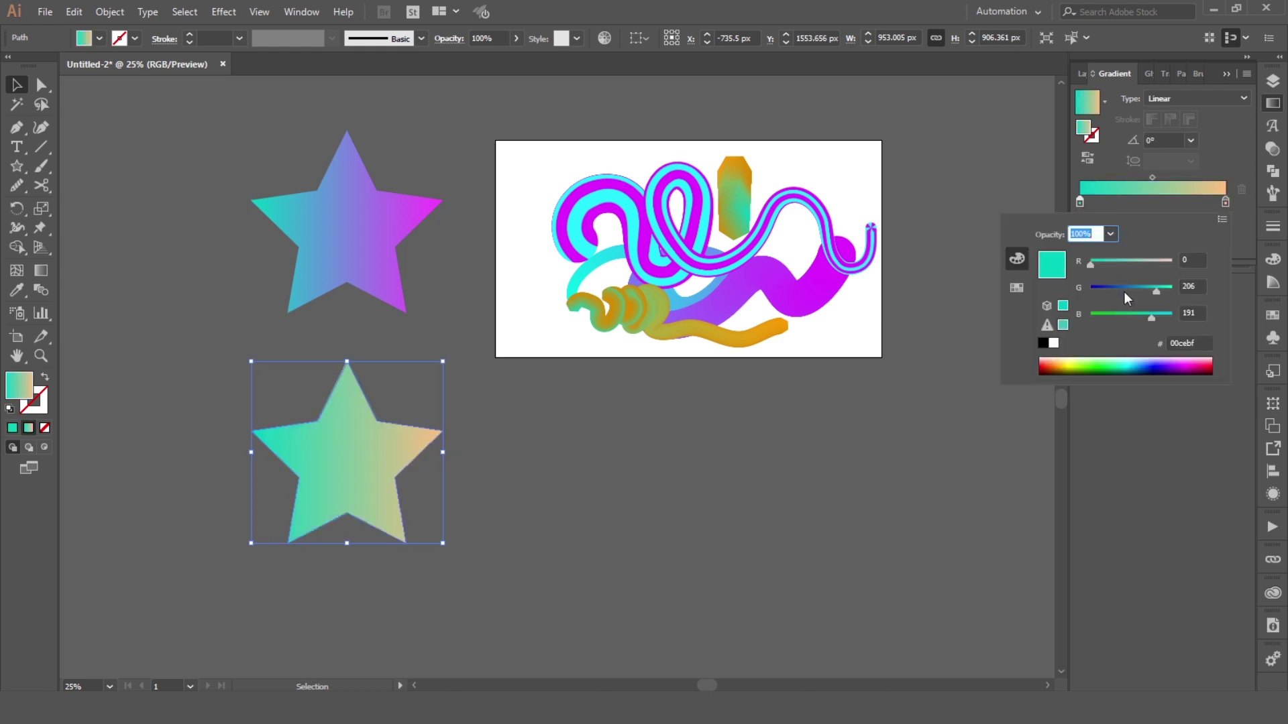
{"action": "mouse_move", "coordinate": [1124, 291]}
{"action": "left_mouse_down"}
{"action": "mouse_move", "coordinate": [1109, 286]}
{"action": "mouse_move", "coordinate": [1122, 287]}
{"action": "left_mouse_up"}
{"action": "left_click", "coordinate": [1068, 366]}
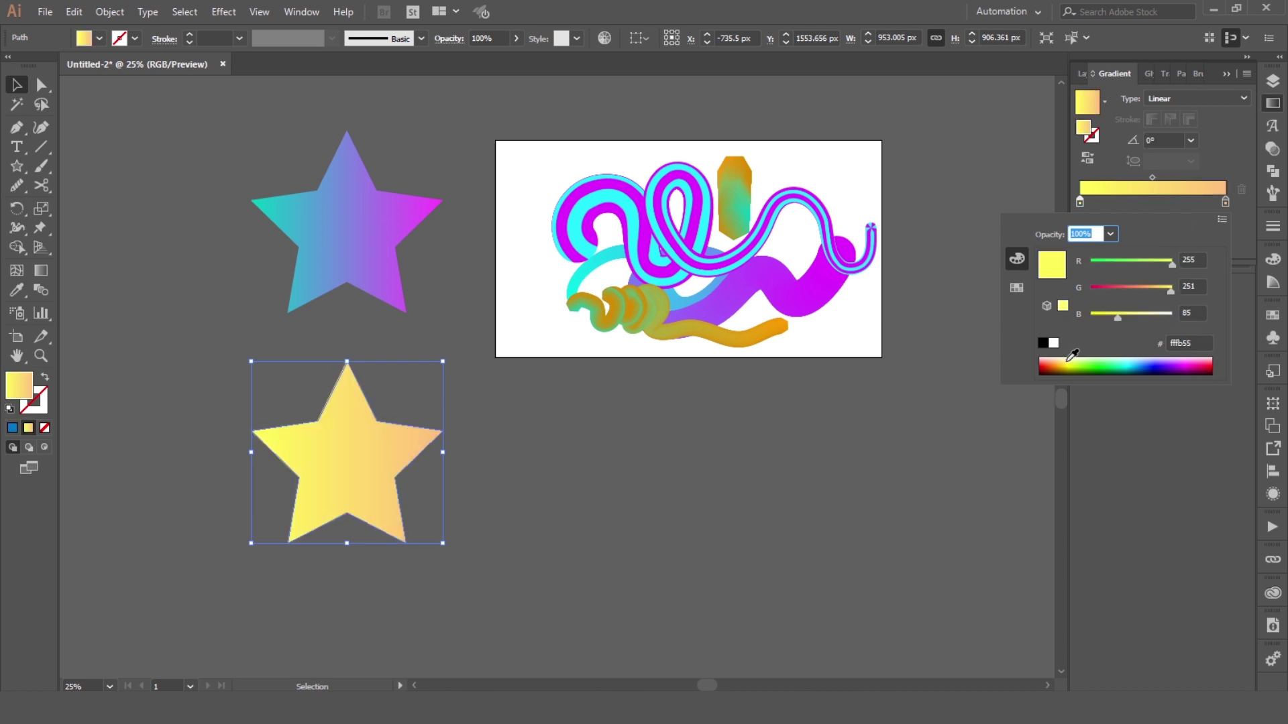
{"action": "left_click", "coordinate": [602, 456]}
{"action": "left_click", "coordinate": [347, 235], "text": "ctrl"}
{"action": "left_click", "coordinate": [379, 419], "text": "ctrl+alt+shift"}
Blend the two stars, then rotate and shrink the bottom star inside the blend
{"action": "key", "text": "ctrl+alt+b"}
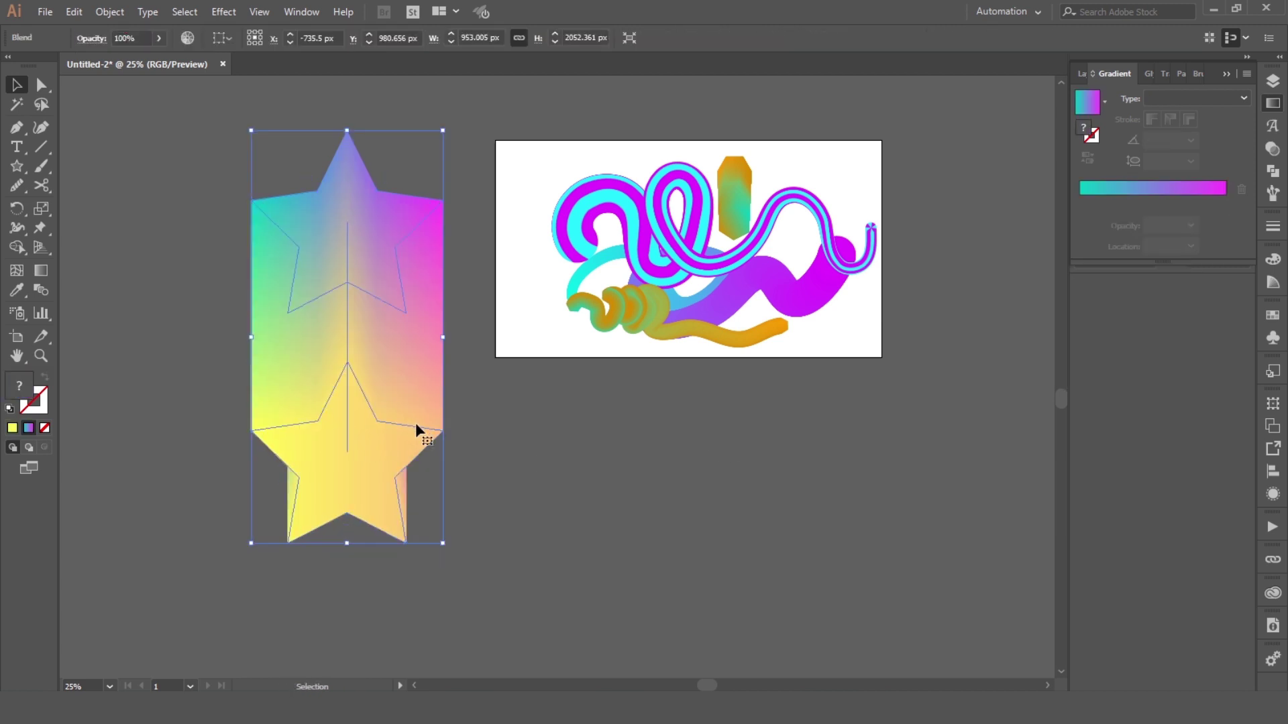
{"action": "left_click", "coordinate": [388, 460]}
{"action": "left_click_drag", "start_coordinate": [451, 362], "coordinate": [464, 453]}
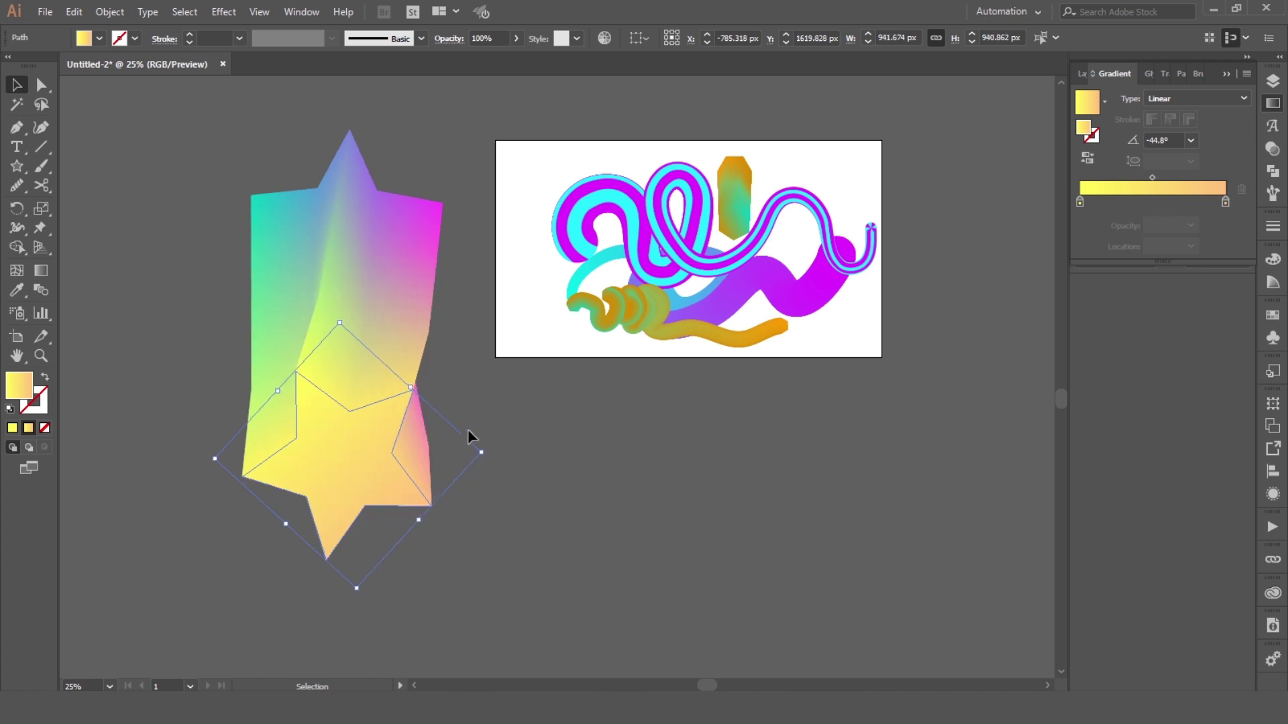
{"action": "left_click_drag", "start_coordinate": [340, 321], "coordinate": [360, 440]}
{"action": "left_click", "coordinate": [429, 457]}
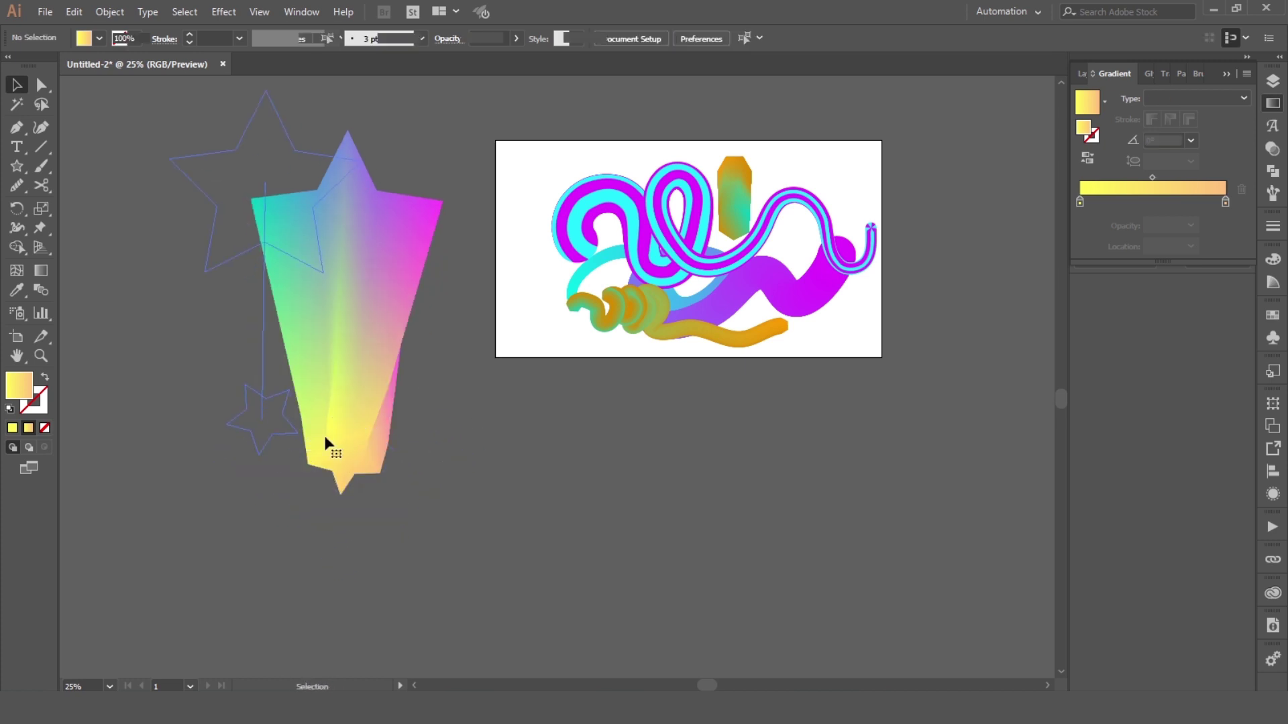
Draw a looping Paintbrush curve and make the star blend follow it with Replace Spine
{"action": "left_click", "coordinate": [331, 446]}
{"action": "key", "text": "b"}
{"action": "left_click_drag", "start_coordinate": [383, 512], "coordinate": [729, 471]}
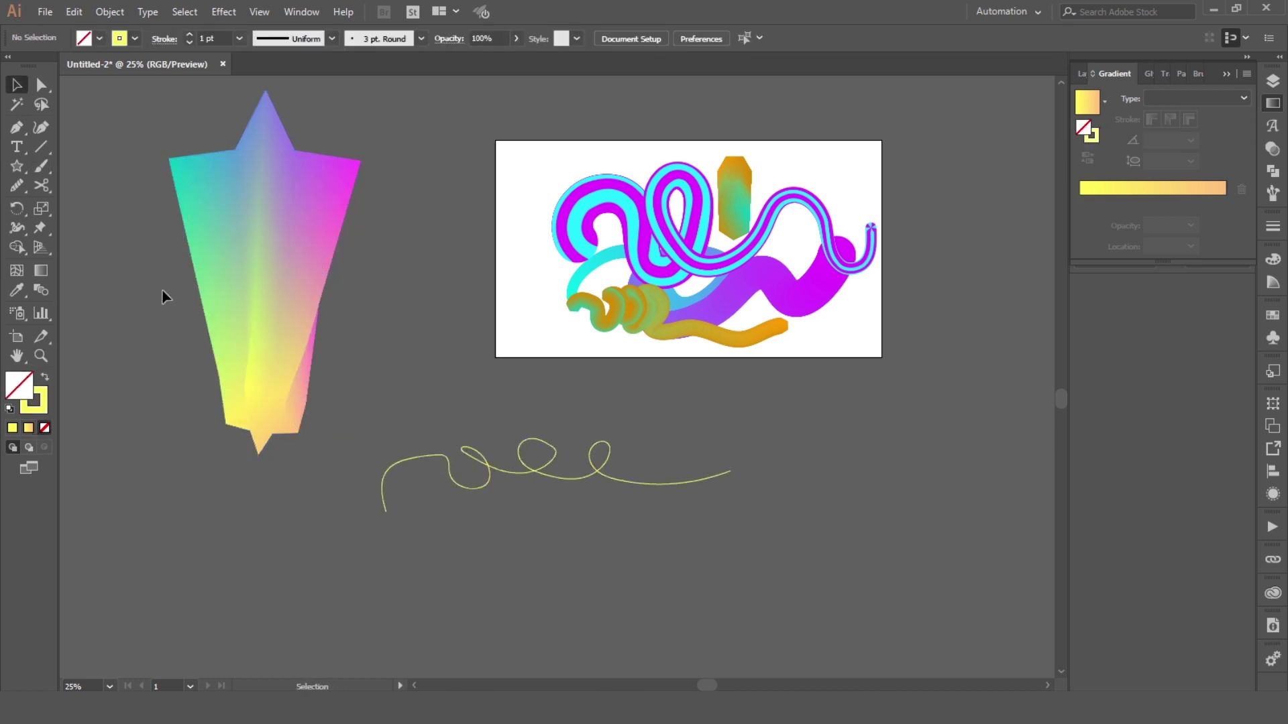
{"action": "key", "text": "v"}
{"action": "left_click_drag", "start_coordinate": [164, 293], "coordinate": [480, 475]}
{"action": "left_click", "coordinate": [109, 11]}
{"action": "mouse_move", "coordinate": [129, 433]}
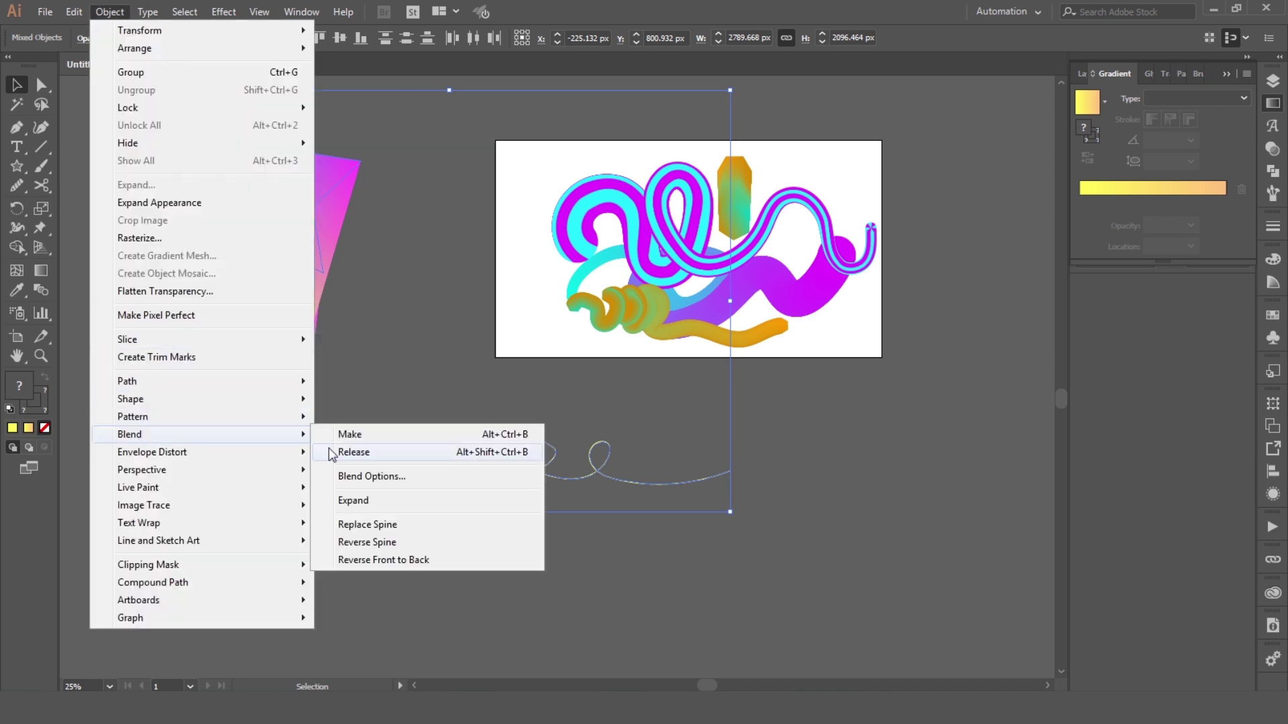
{"action": "left_click", "coordinate": [382, 522]}
Shrink the curved star blend and move it onto the artwork's upper right
{"action": "left_click", "coordinate": [809, 379]}
{"action": "left_click", "coordinate": [733, 469]}
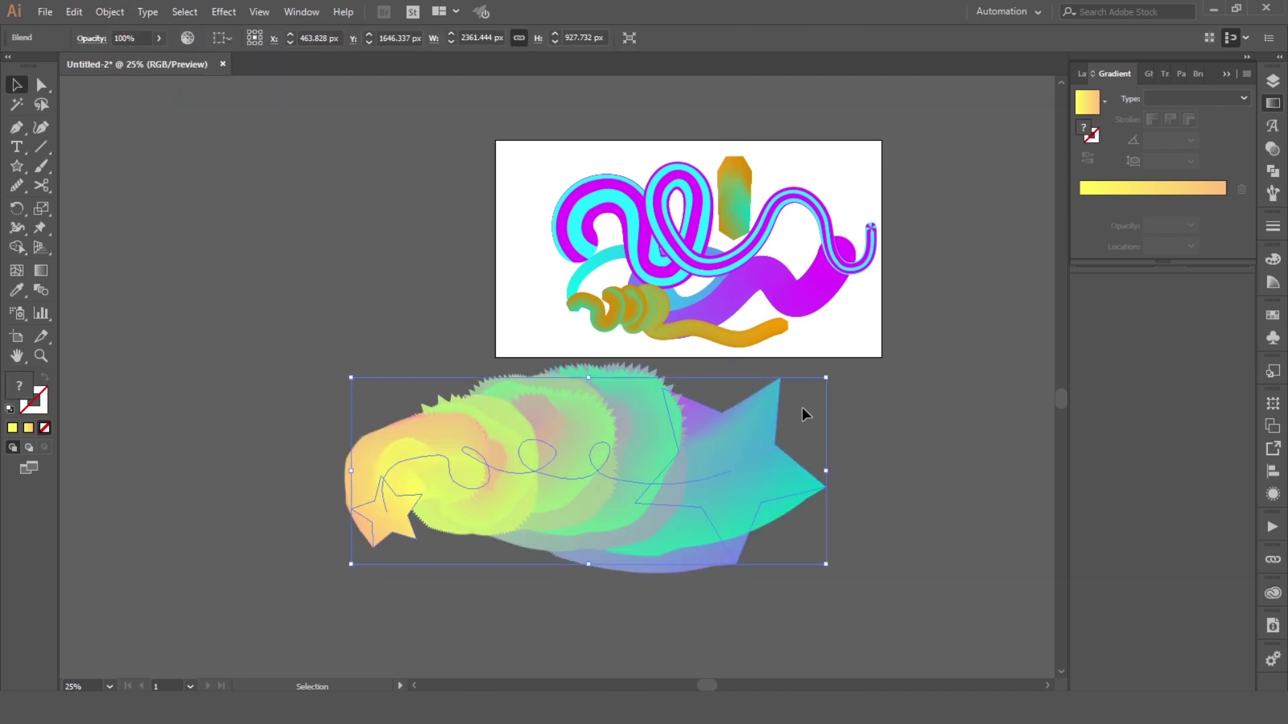
{"action": "left_click_drag", "start_coordinate": [825, 377], "coordinate": [719, 464]}
{"action": "key", "text": "ctrl+="}
{"action": "left_click_drag", "start_coordinate": [667, 421], "coordinate": [868, 336]}
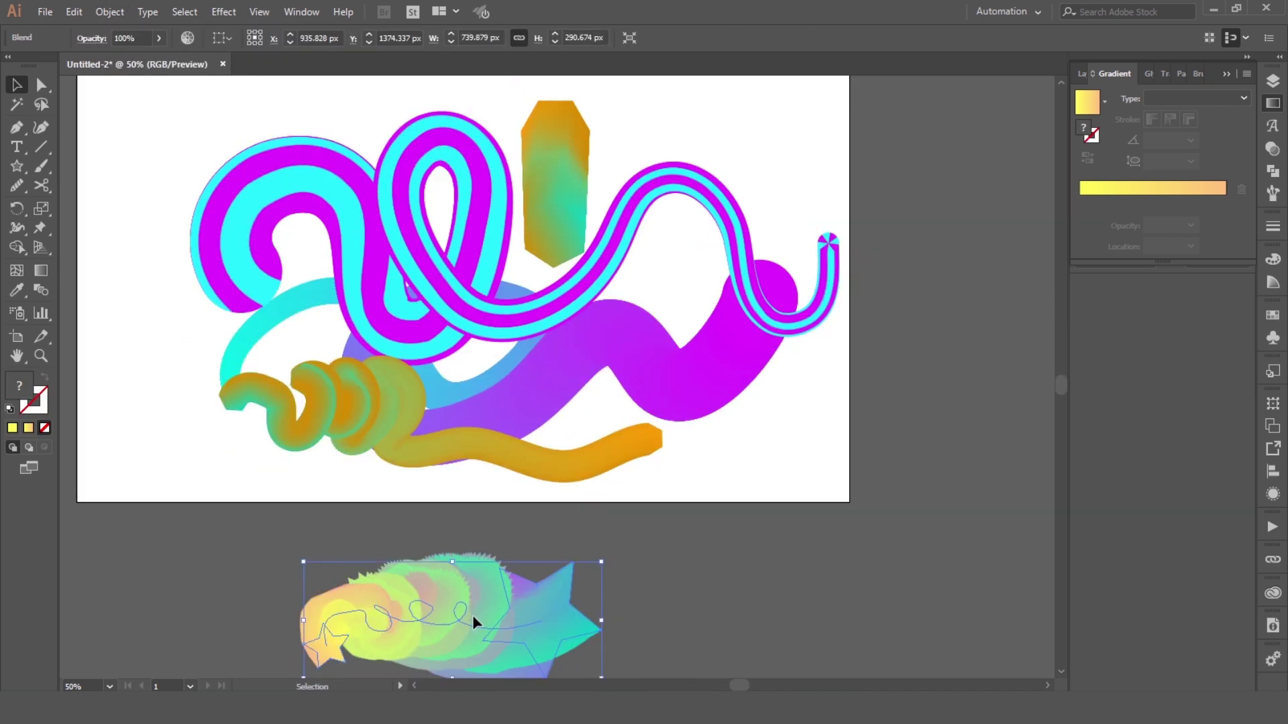
{"action": "left_click_drag", "start_coordinate": [473, 615], "coordinate": [700, 202]}
{"action": "left_click", "coordinate": [886, 230]}
{"action": "scroll", "coordinate": [887, 230], "scroll_direction": "down", "scroll_amount": 2}
{"action": "scroll", "coordinate": [858, 177], "scroll_direction": "up", "scroll_amount": 1}
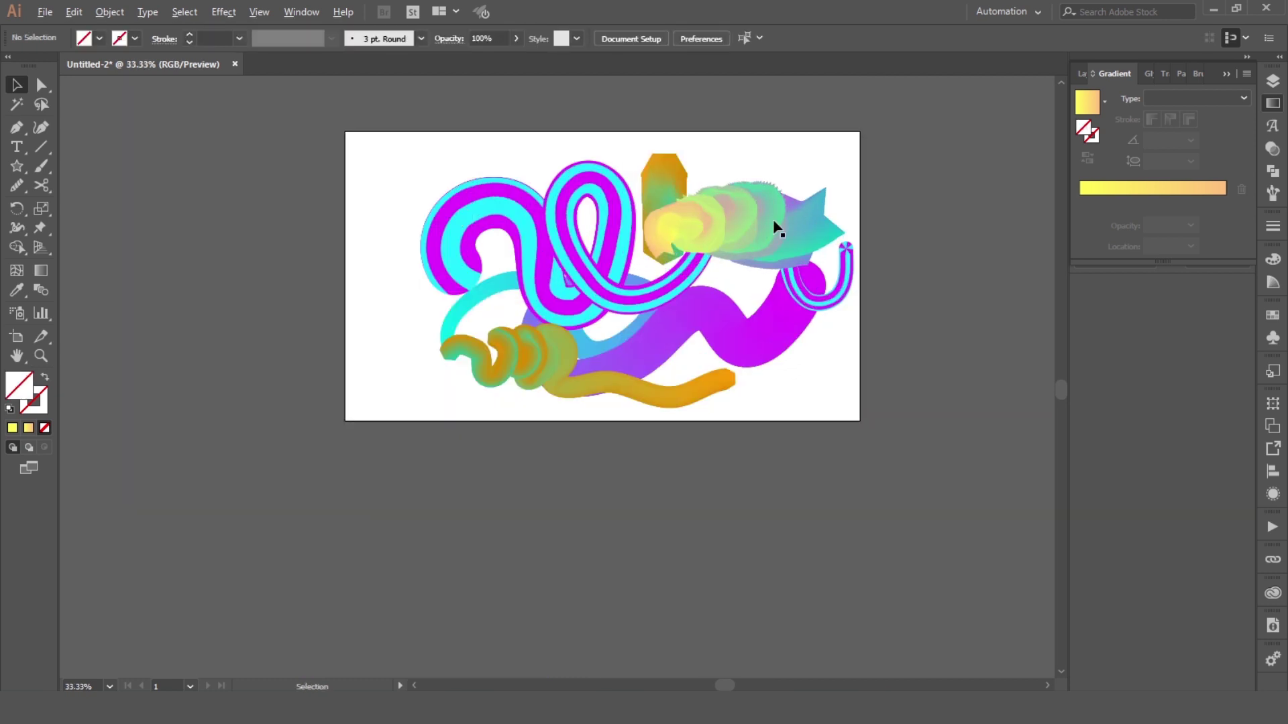